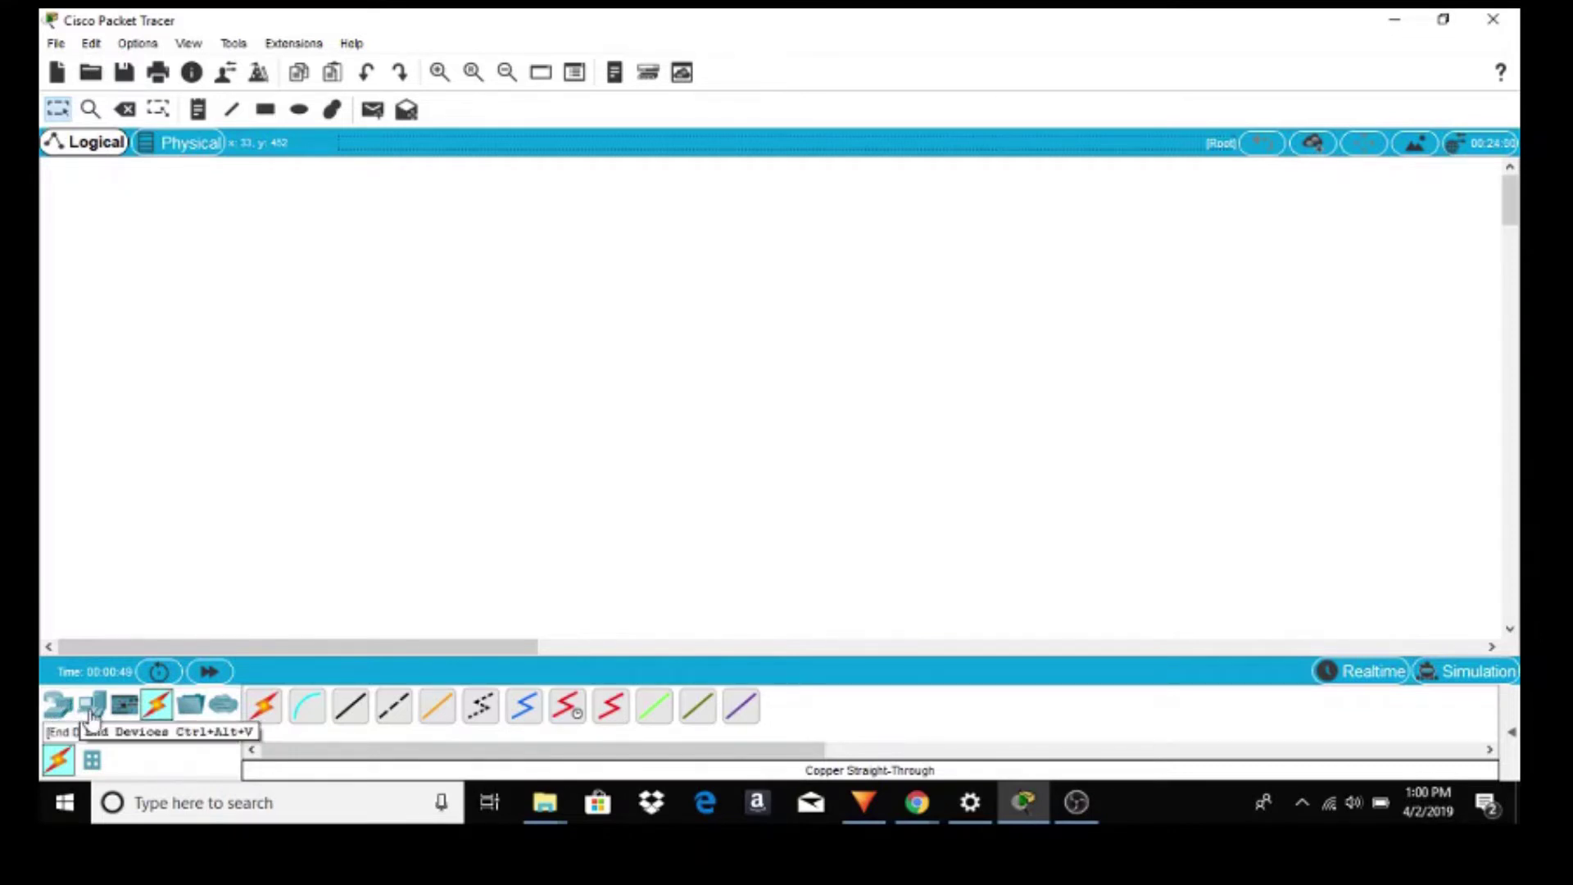
# Step: Place a PC and, below it, a laptop from End Devices onto the workspace
pyautogui.click(91, 715)
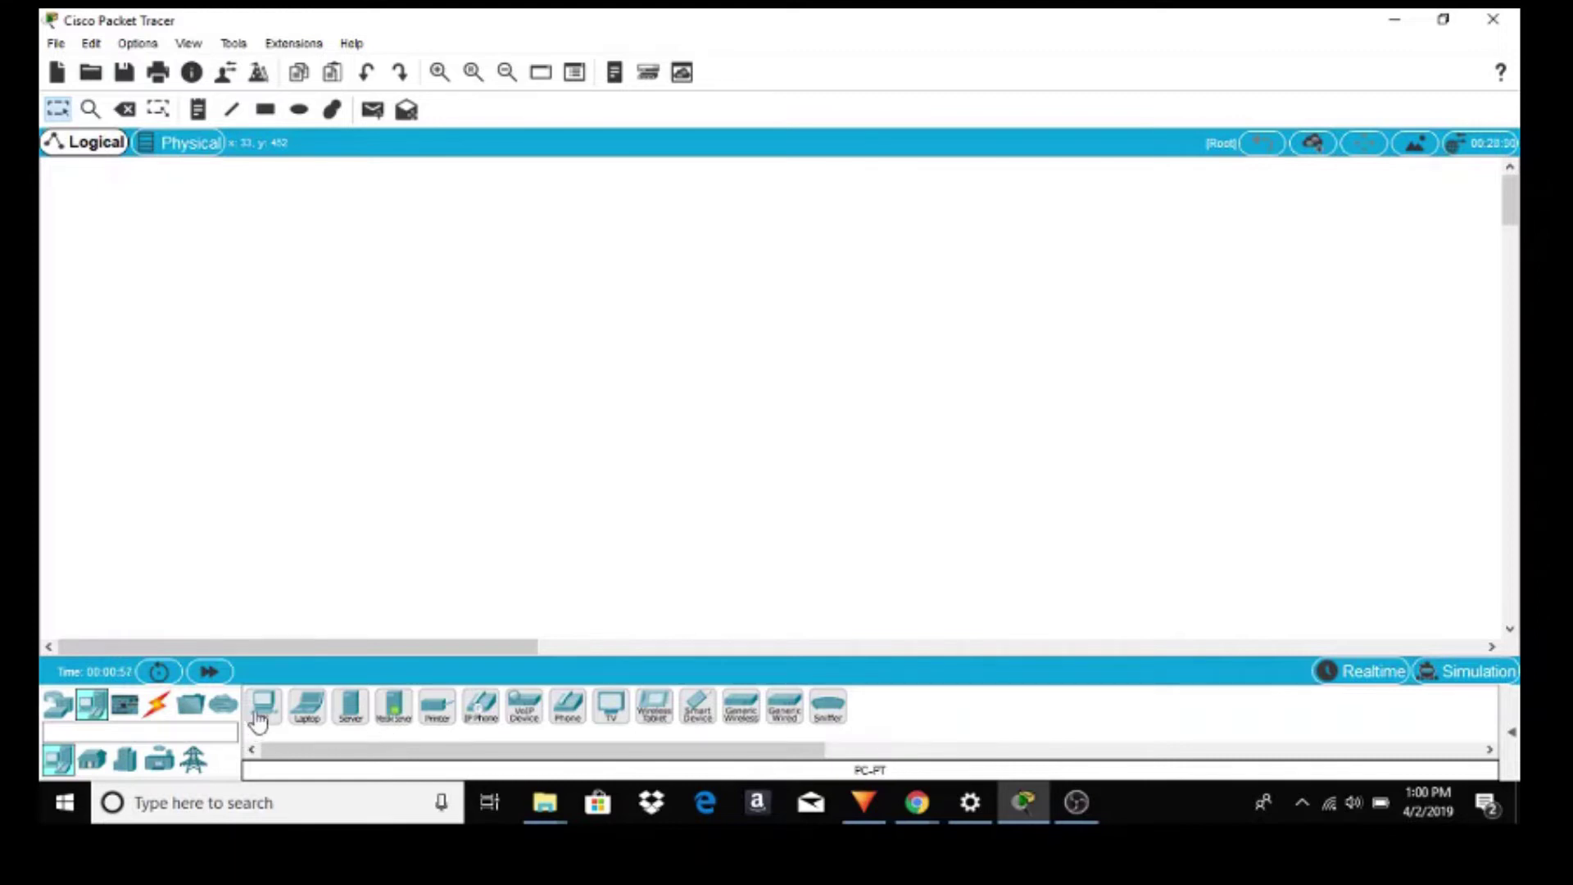
pyautogui.moveTo(260, 709); pyautogui.dragTo(327, 262)
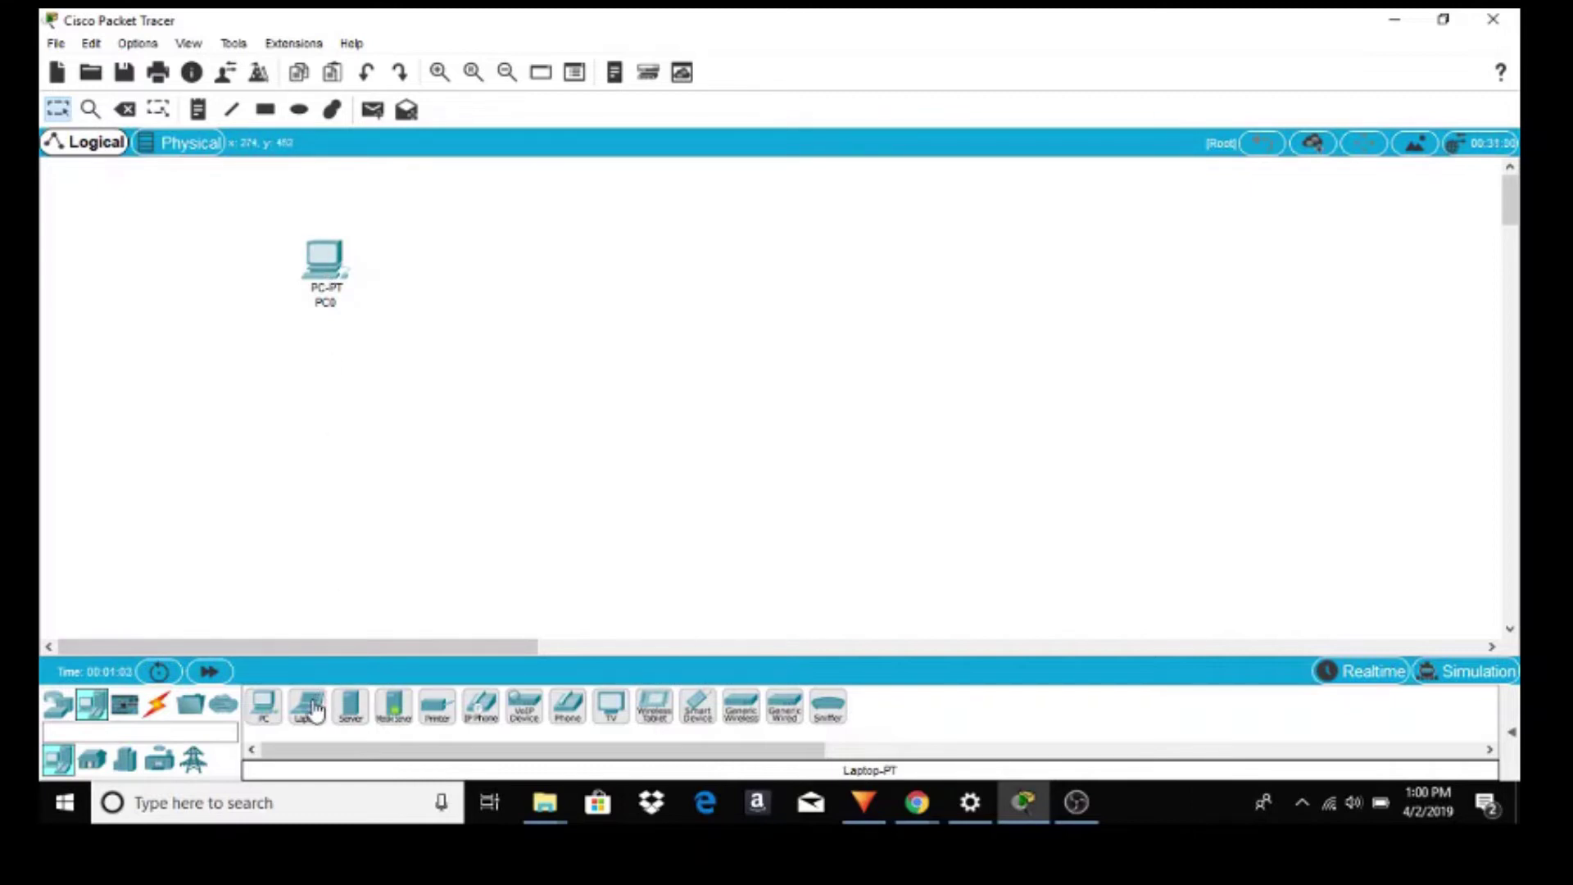
pyautogui.moveTo(312, 710); pyautogui.dragTo(306, 453)
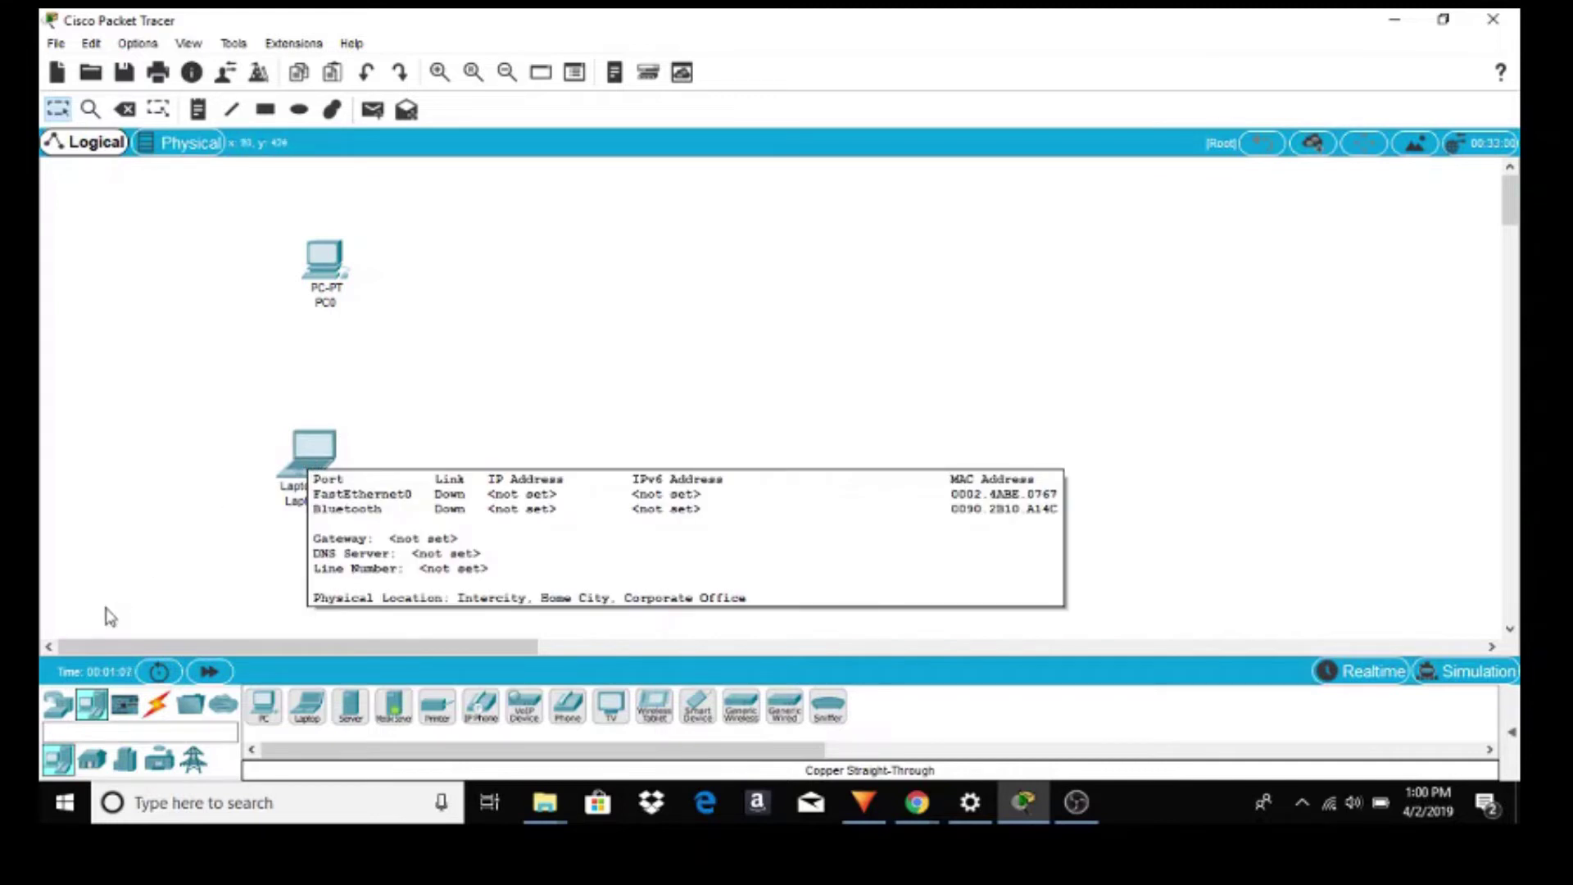
# Step: Add a 2960 switch from Network Devices between PC0 and Laptop0
pyautogui.click(61, 710)
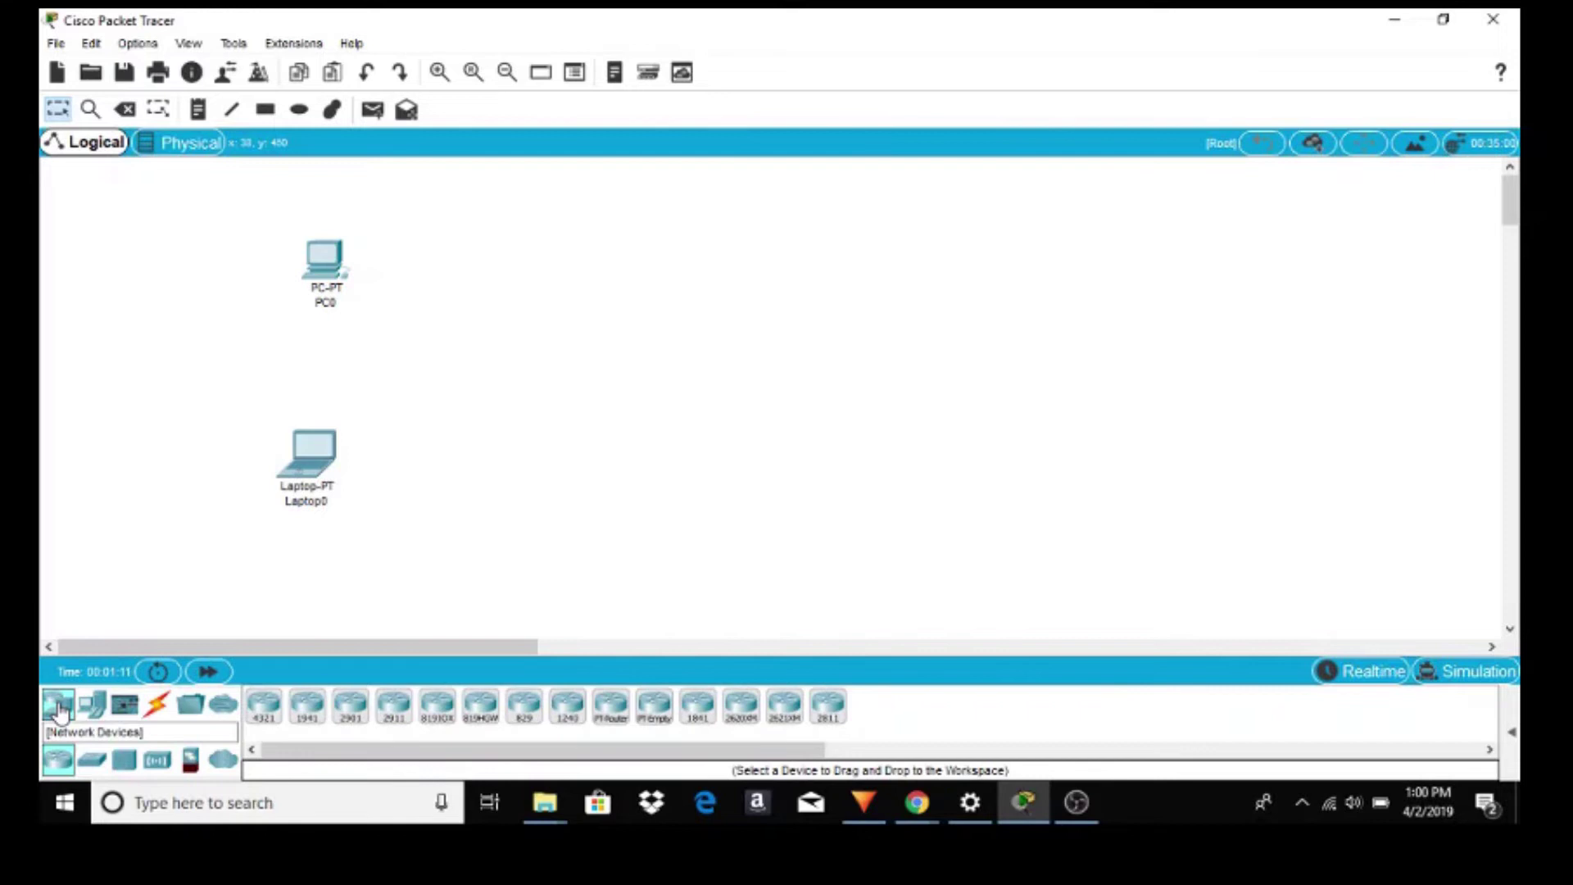
pyautogui.click(90, 762)
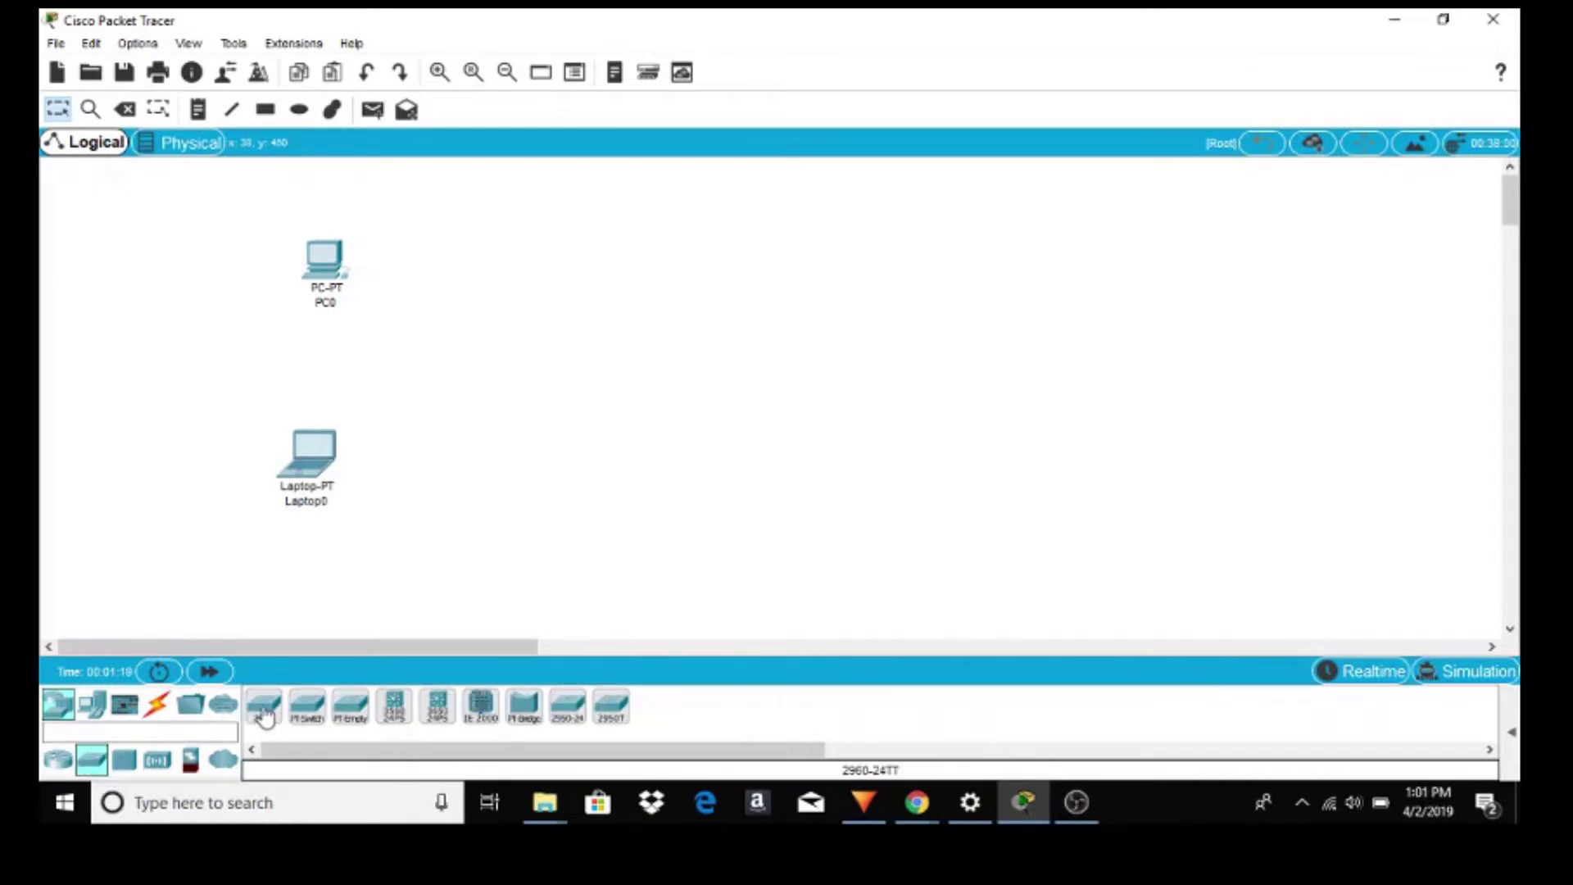
pyautogui.moveTo(263, 714); pyautogui.dragTo(414, 373)
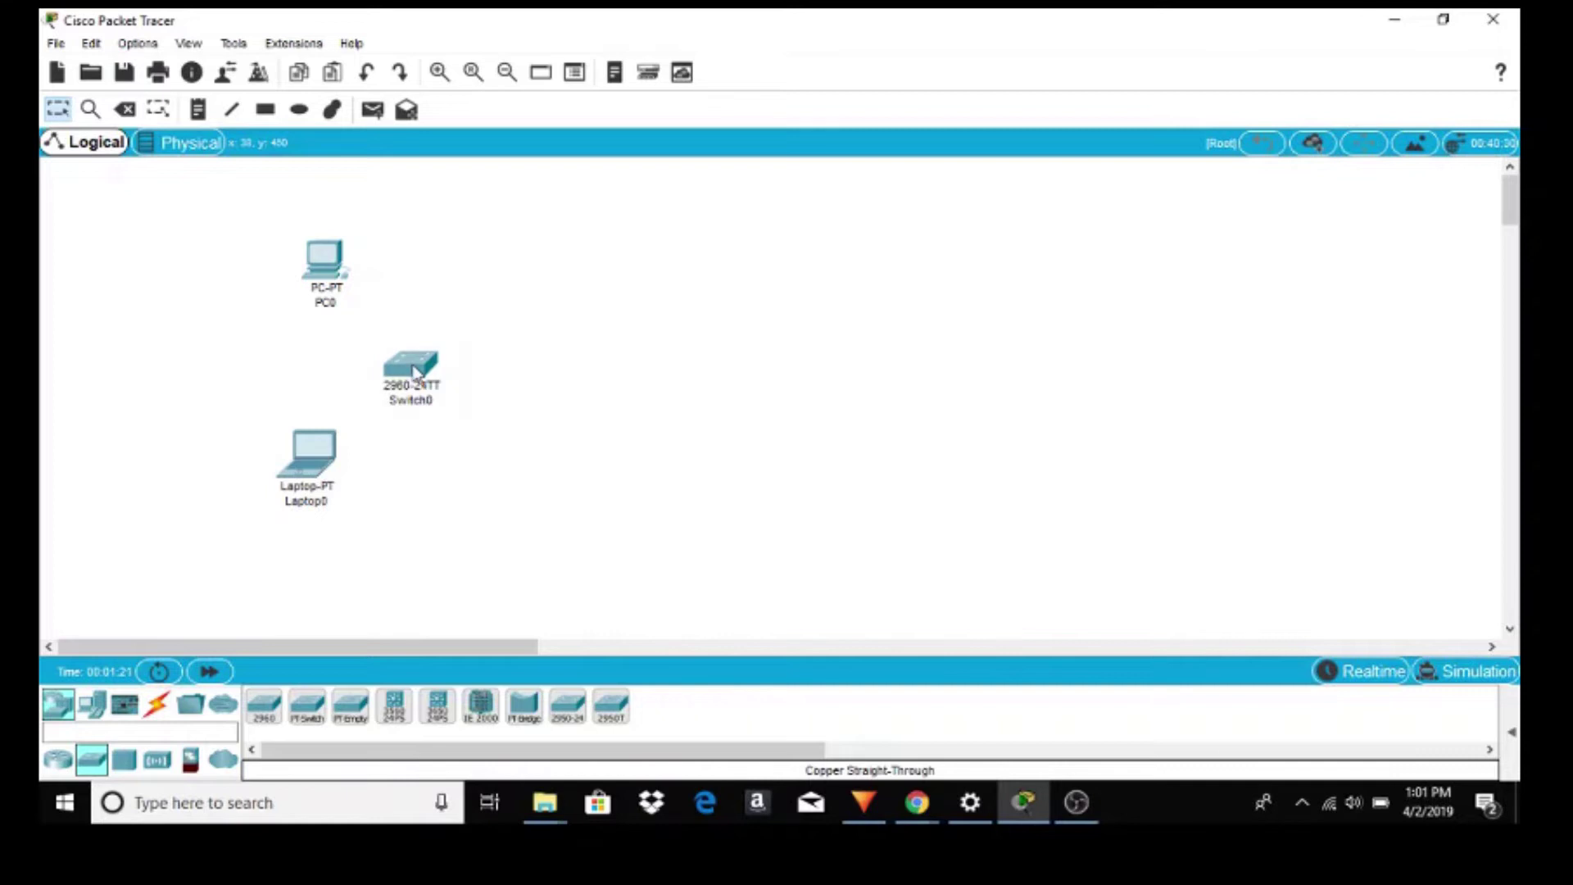
# Step: Cable PC0's FastEthernet0 to Switch0 port Fa0/1 with a copper straight-through cable
pyautogui.click(161, 705)
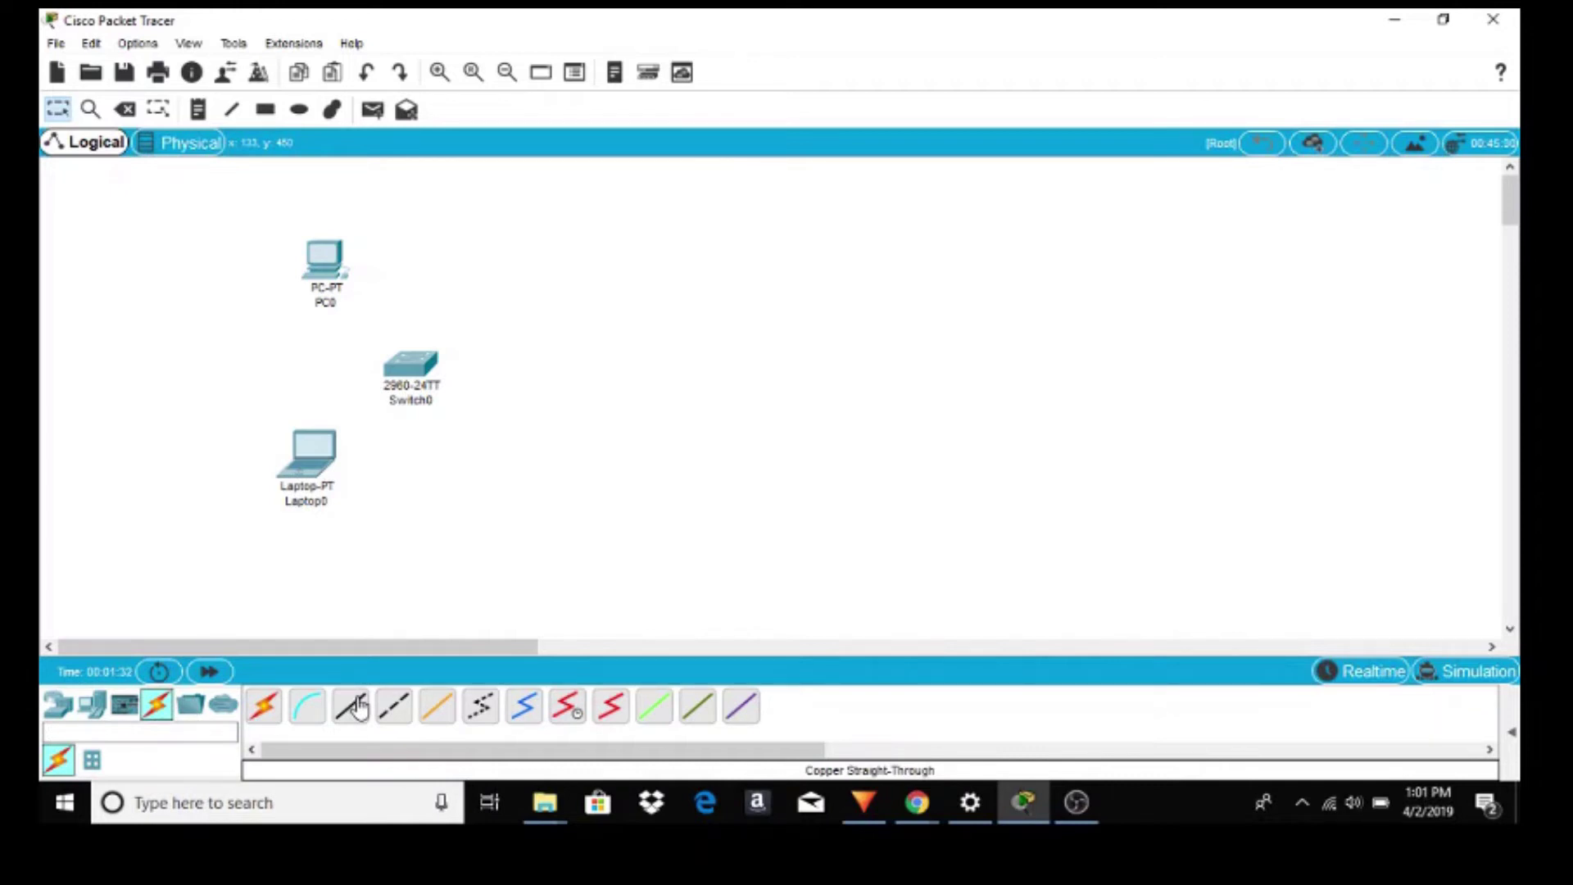
pyautogui.click(358, 706)
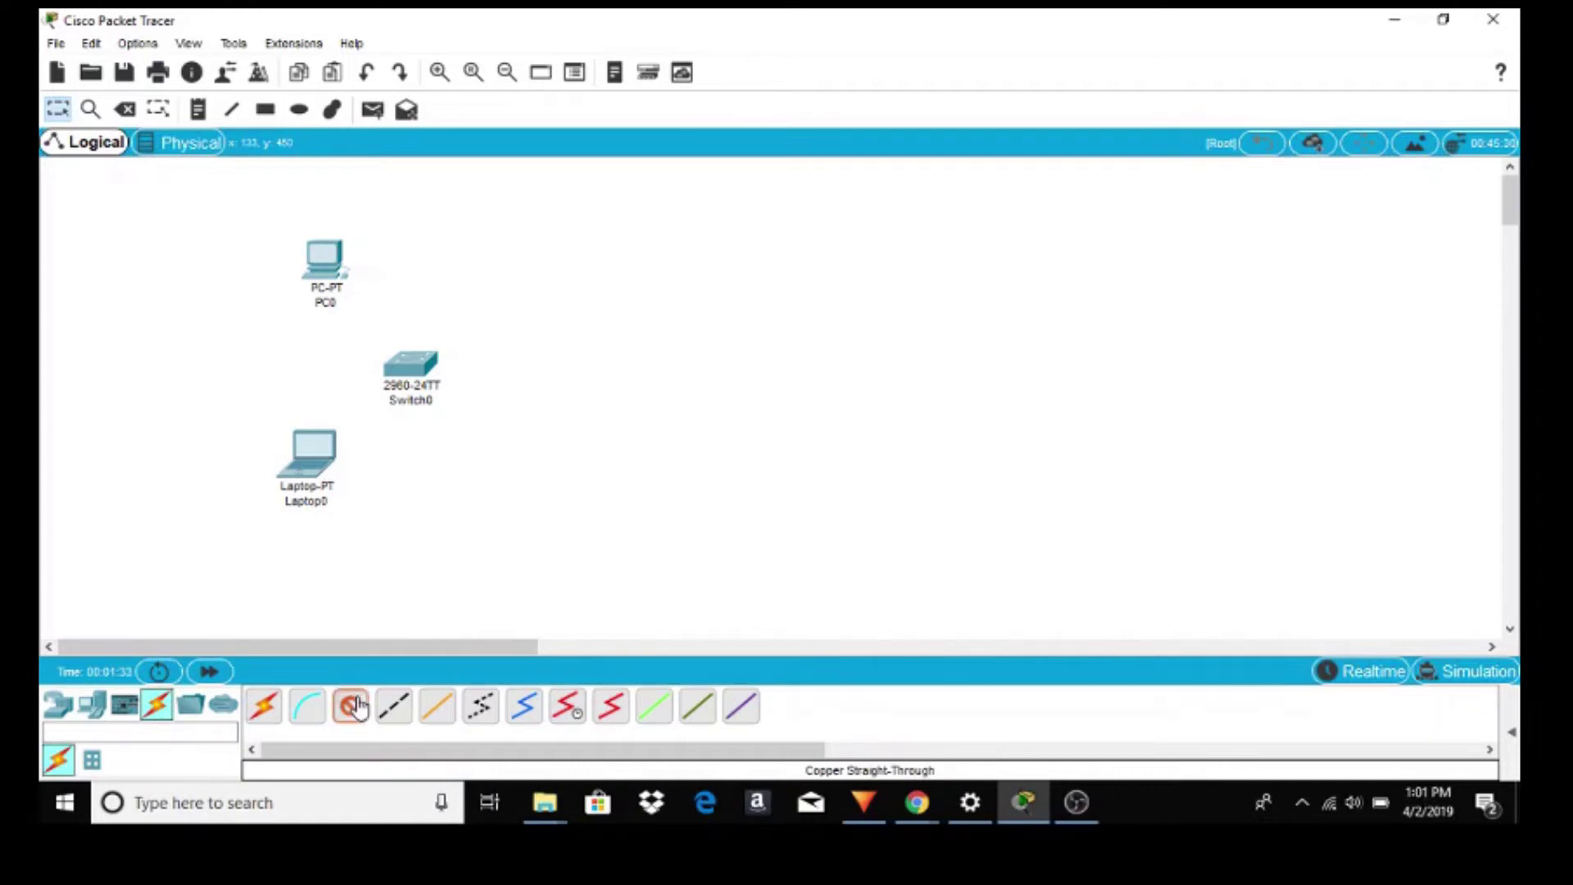
pyautogui.click(338, 263)
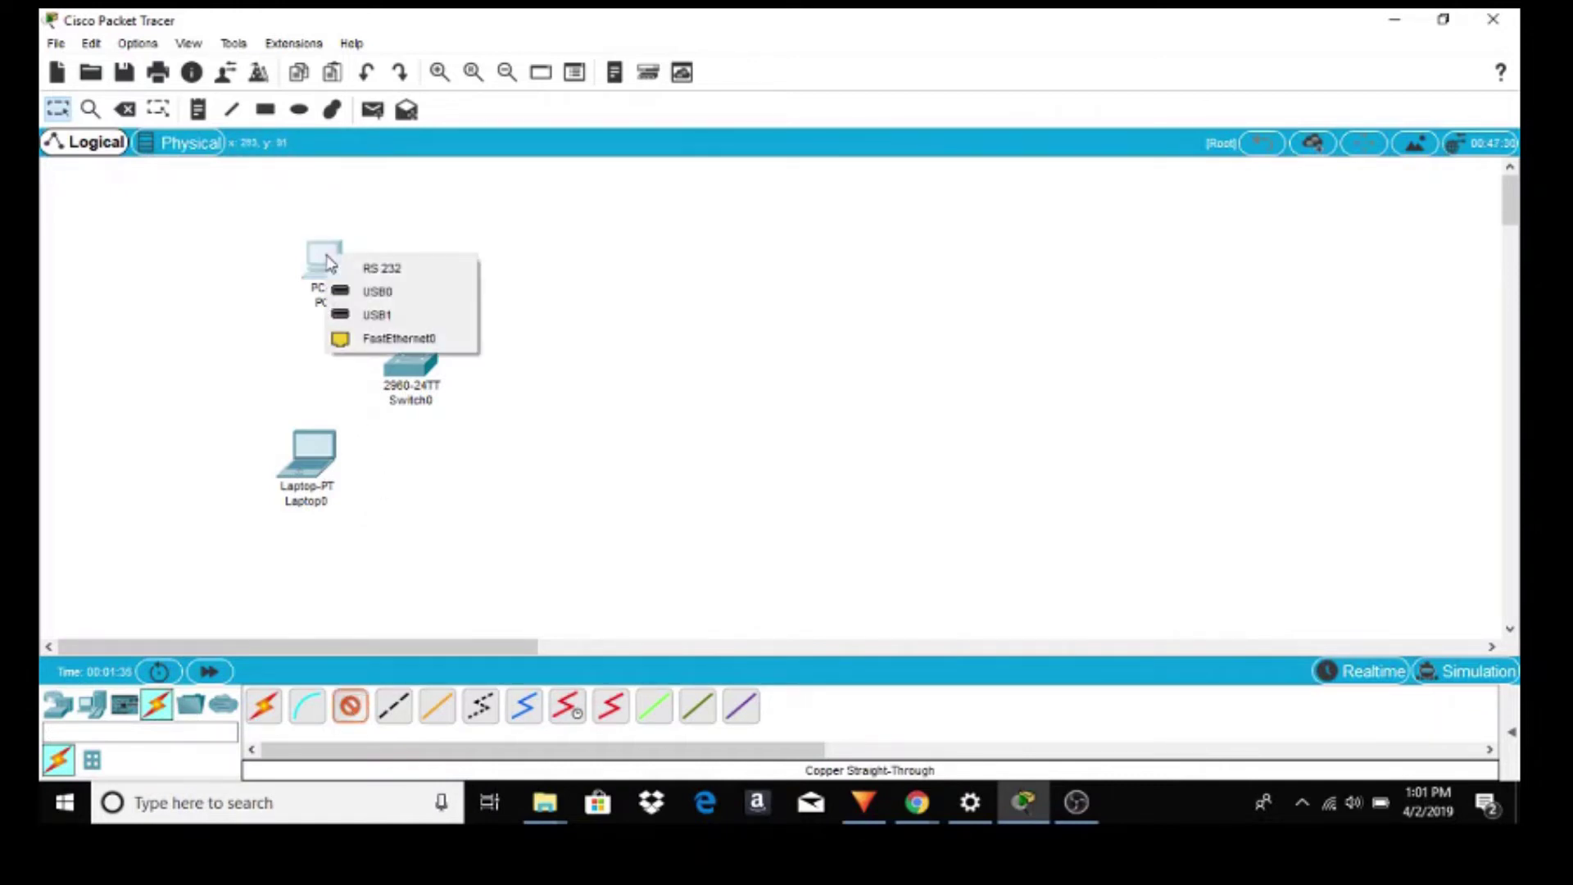
pyautogui.click(385, 339)
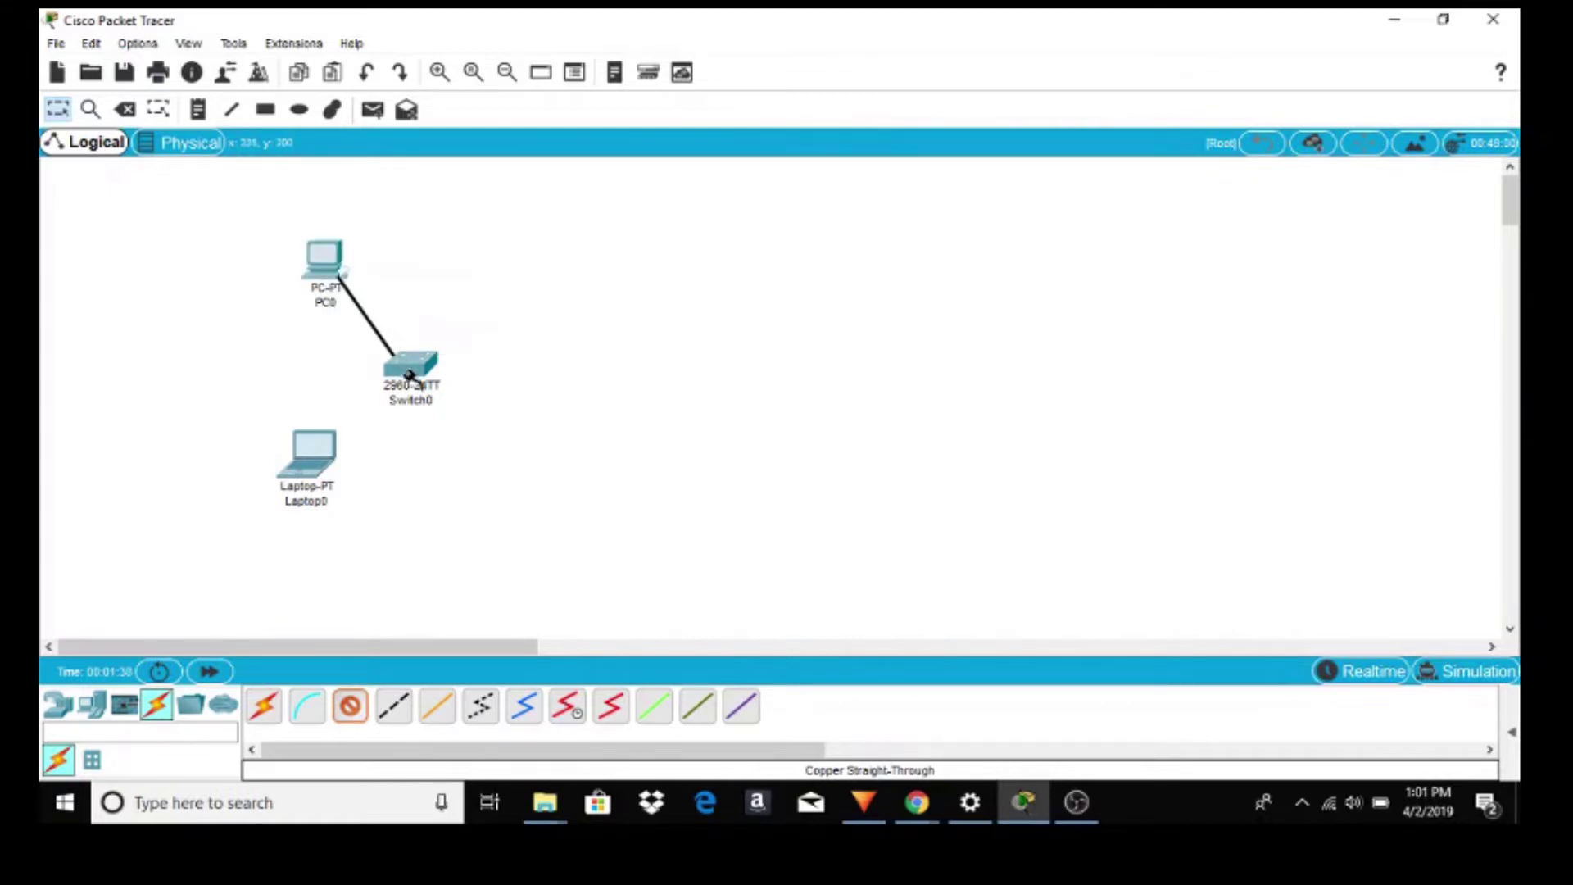
pyautogui.click(404, 366)
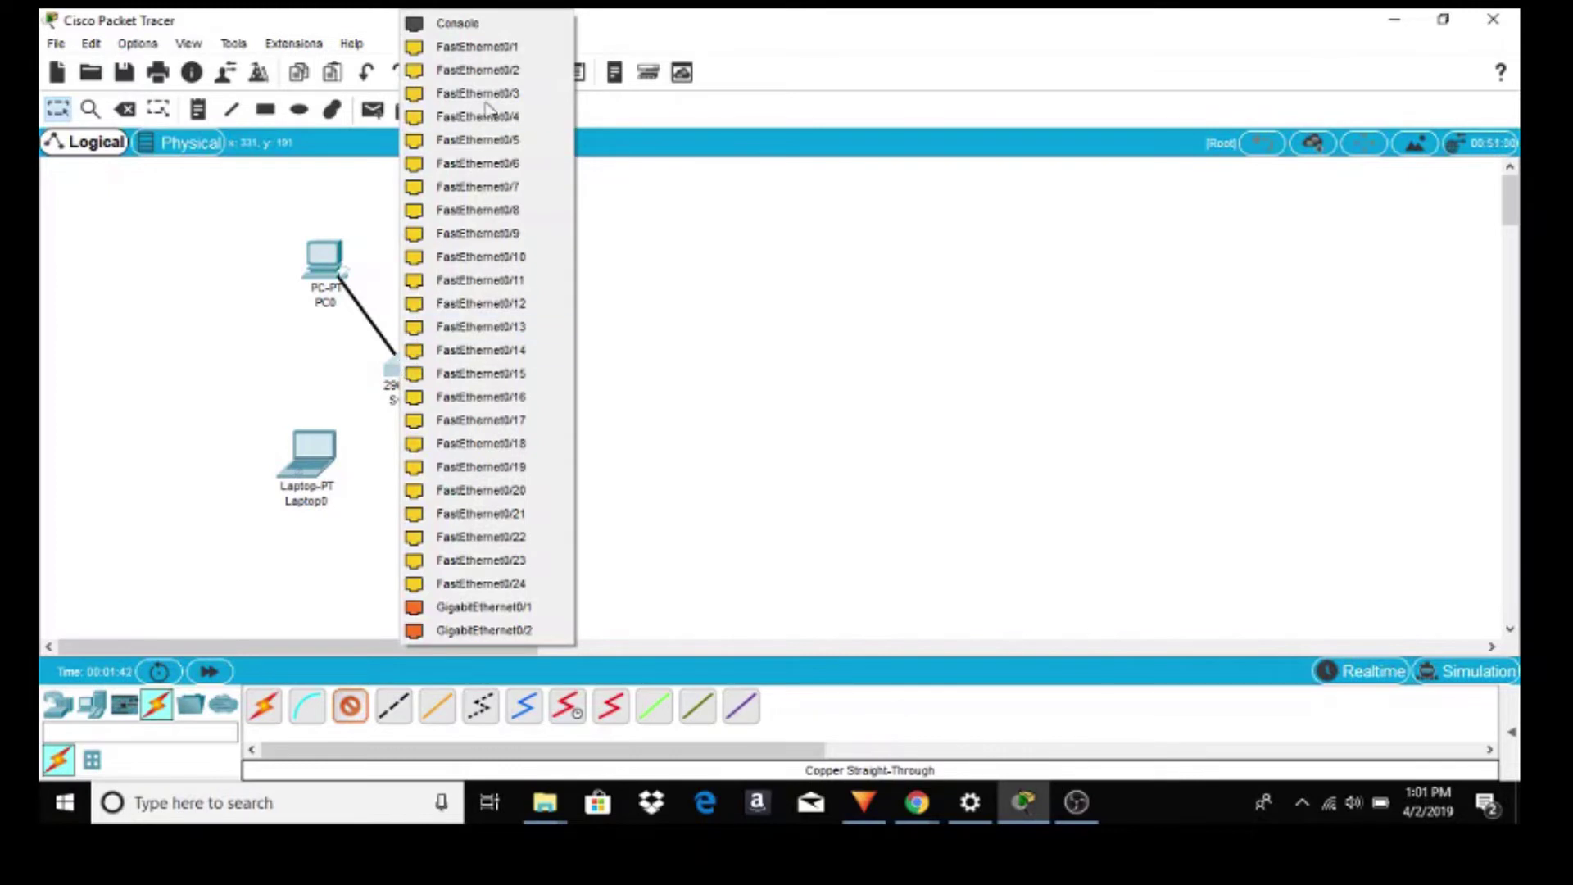
pyautogui.click(485, 49)
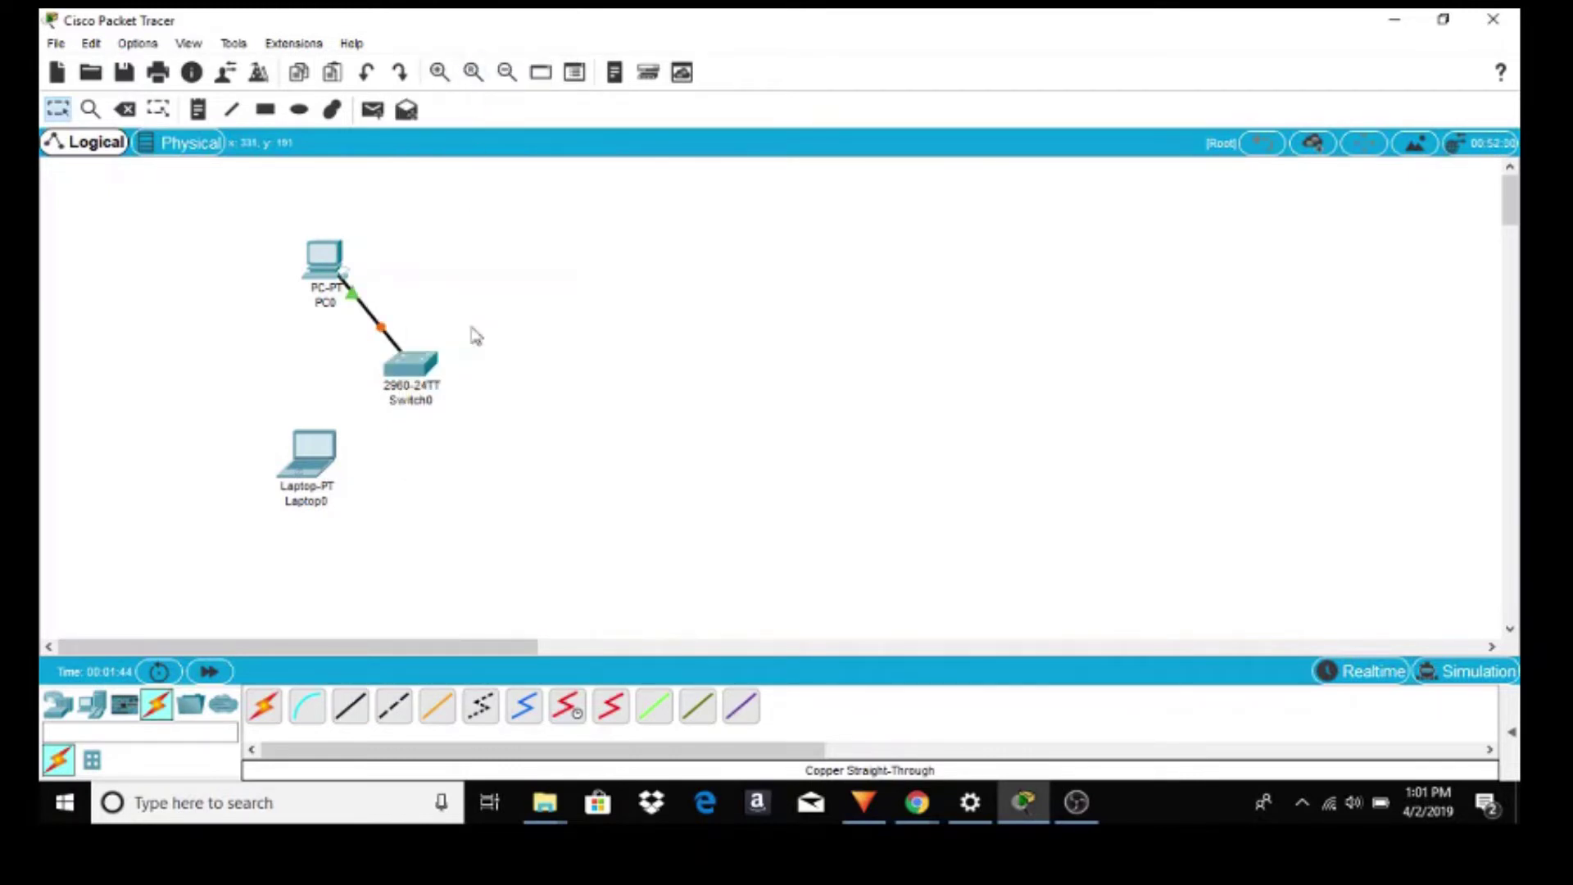
# Step: Cable Laptop0's FastEthernet0 to Switch0 Fa0/2, then fast-forward time so links turn green
pyautogui.click(350, 705)
pyautogui.click(315, 449)
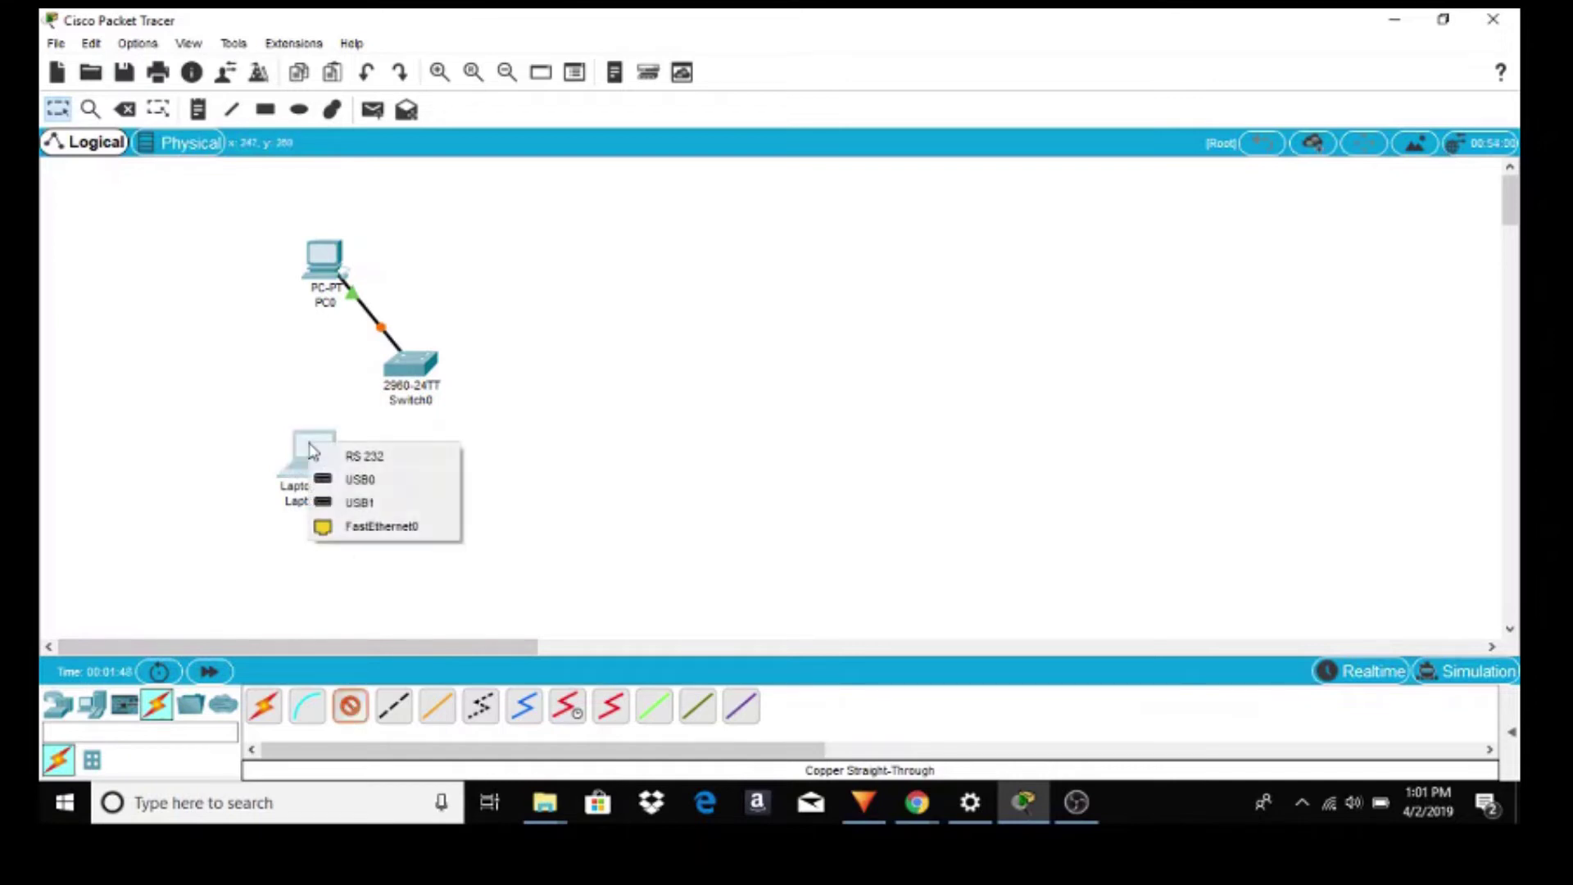
pyautogui.click(392, 526)
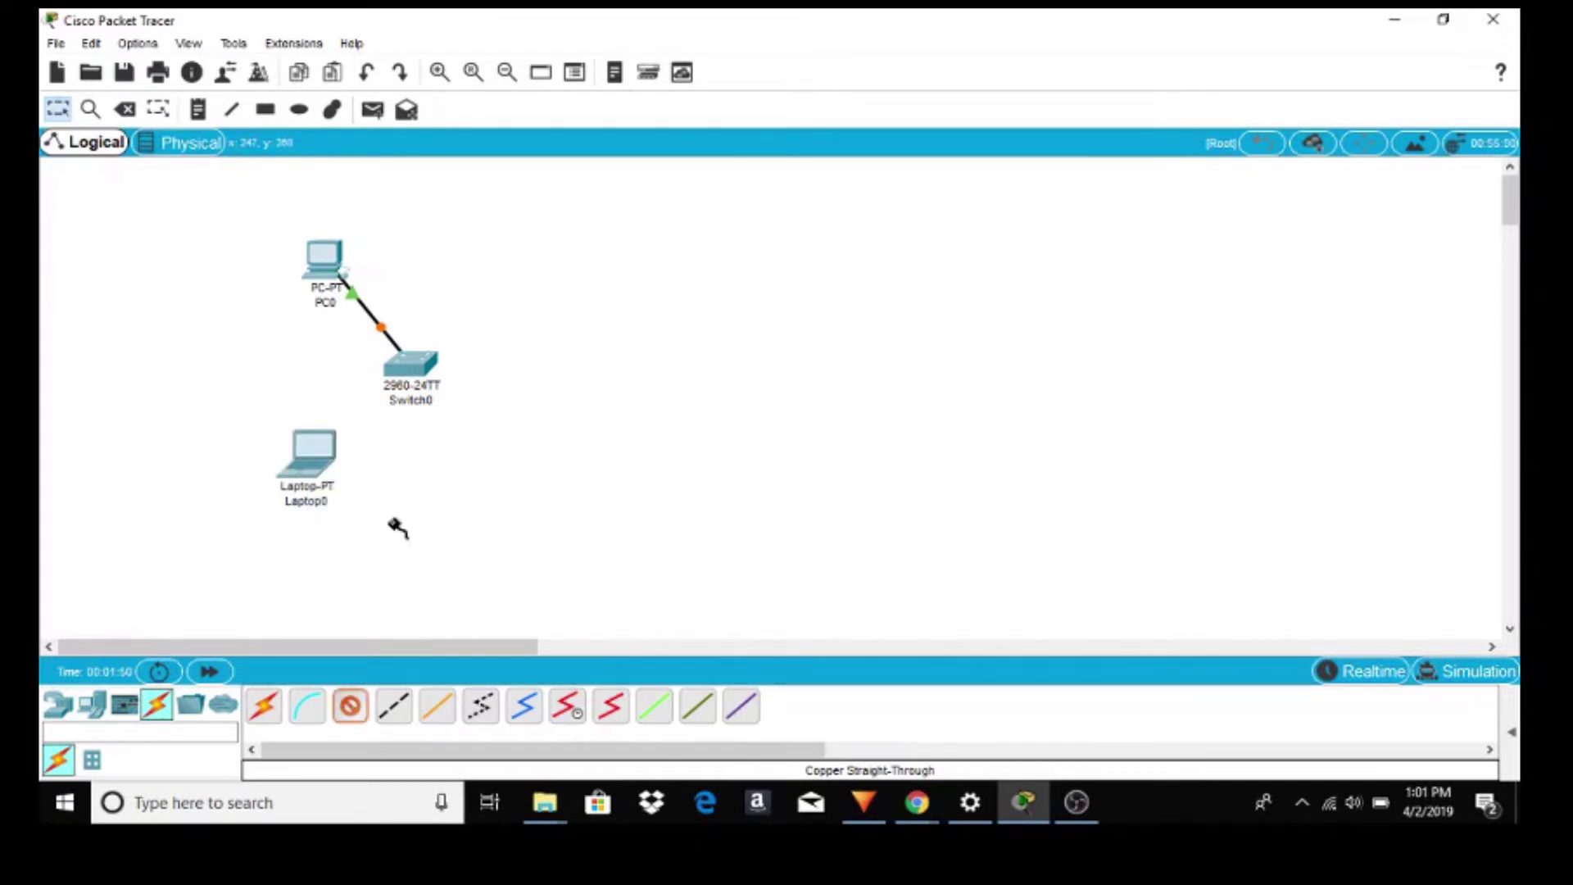
pyautogui.click(412, 370)
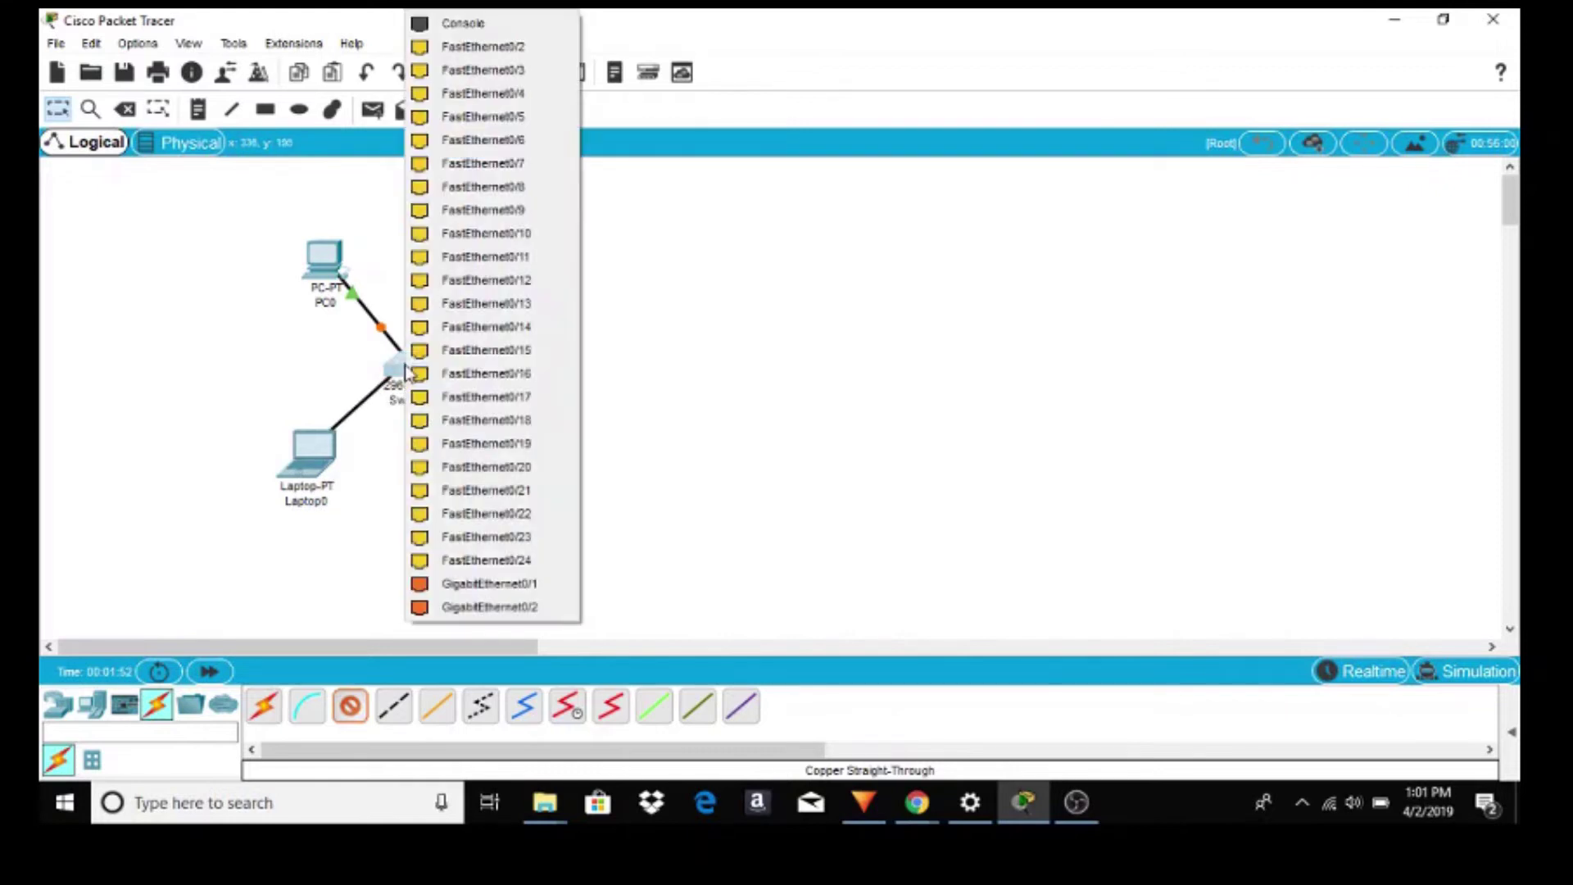
pyautogui.click(475, 51)
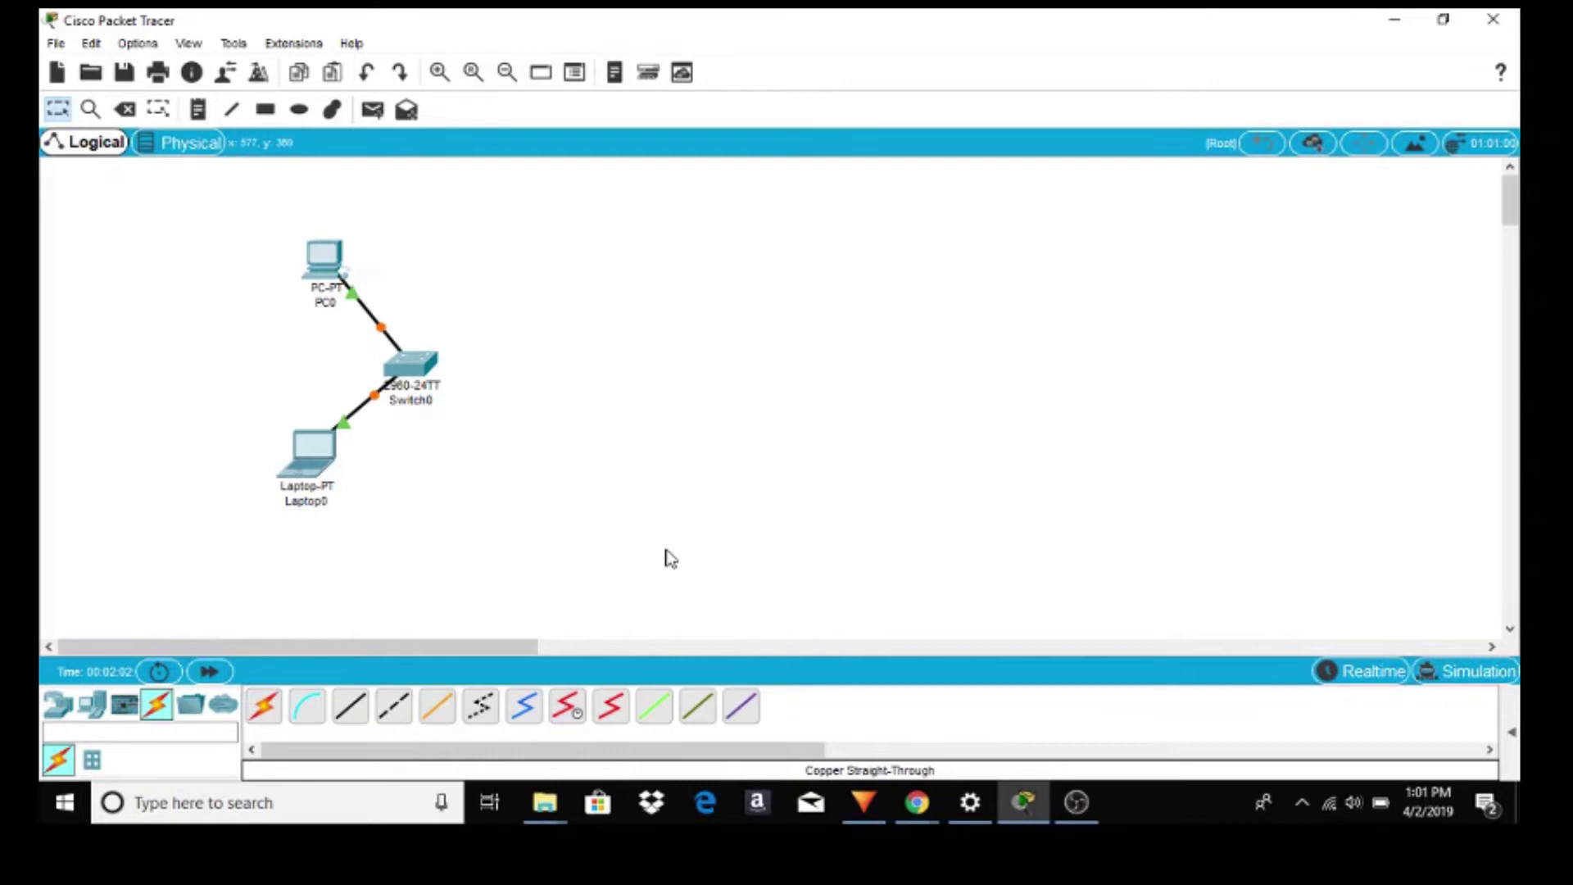
pyautogui.click(206, 674)
# Step: Enter IP 192.168.1.5 with subnet mask 255.255.255.0 on PC0's FastEthernet0 interface
pyautogui.click(334, 263)
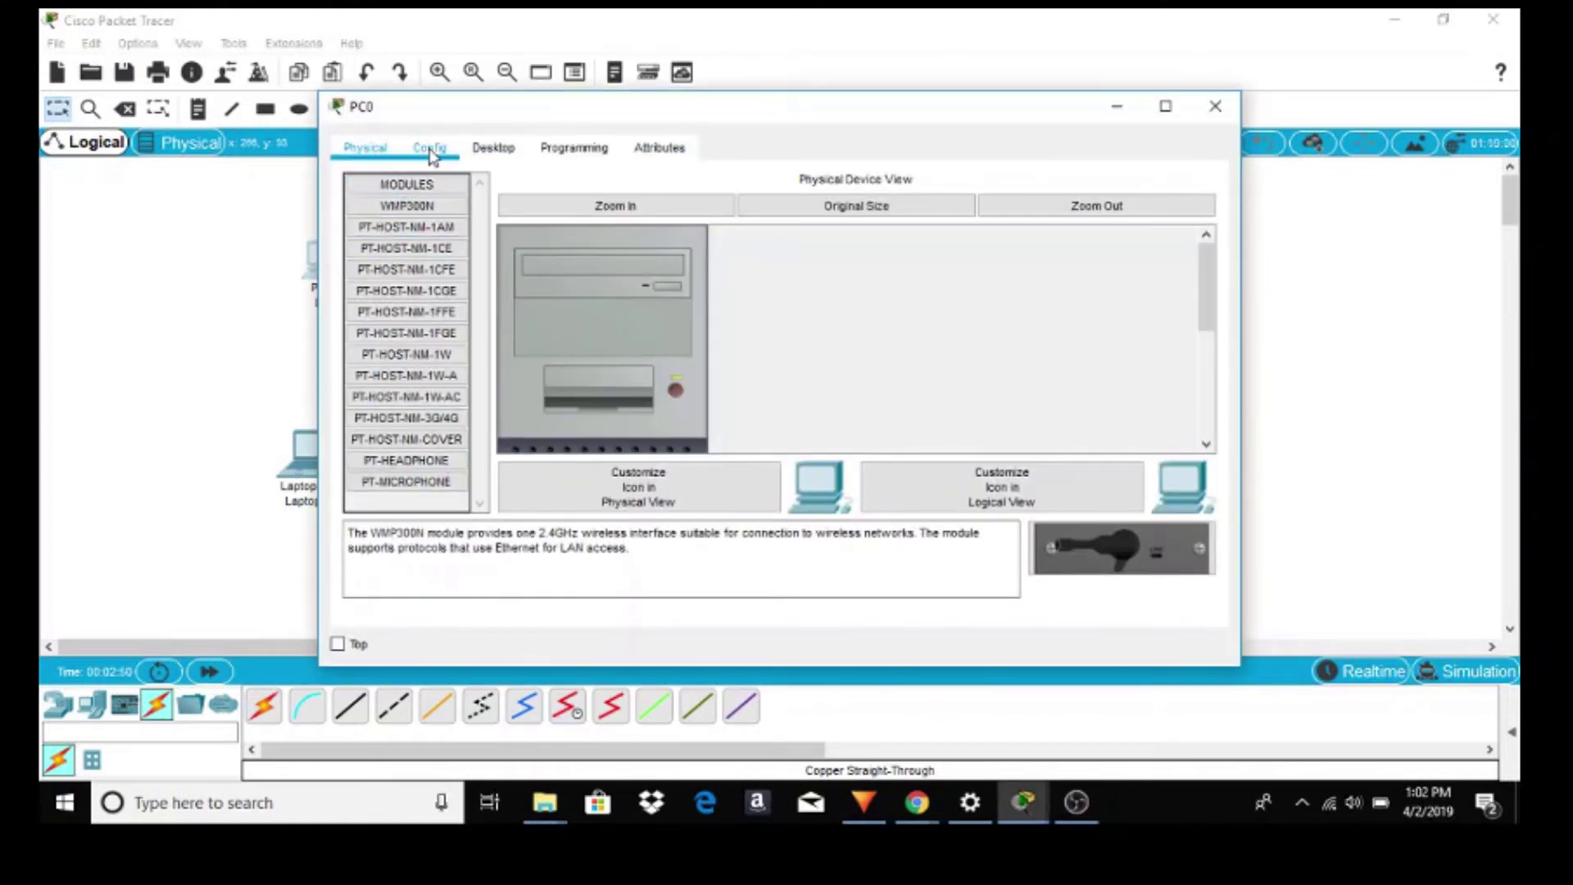
pyautogui.click(430, 151)
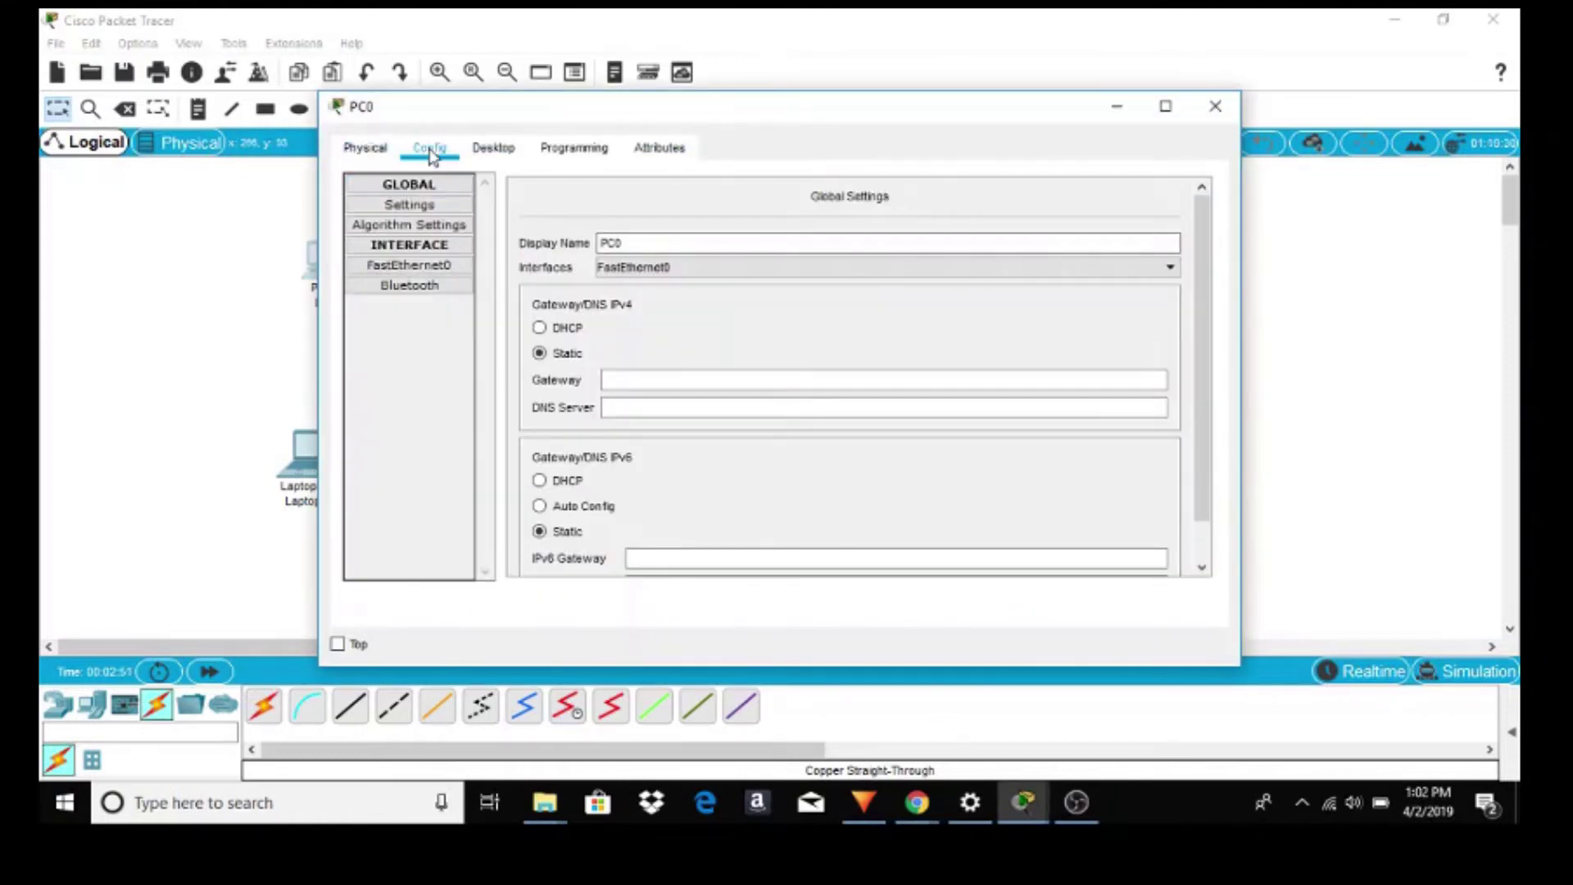
pyautogui.click(427, 274)
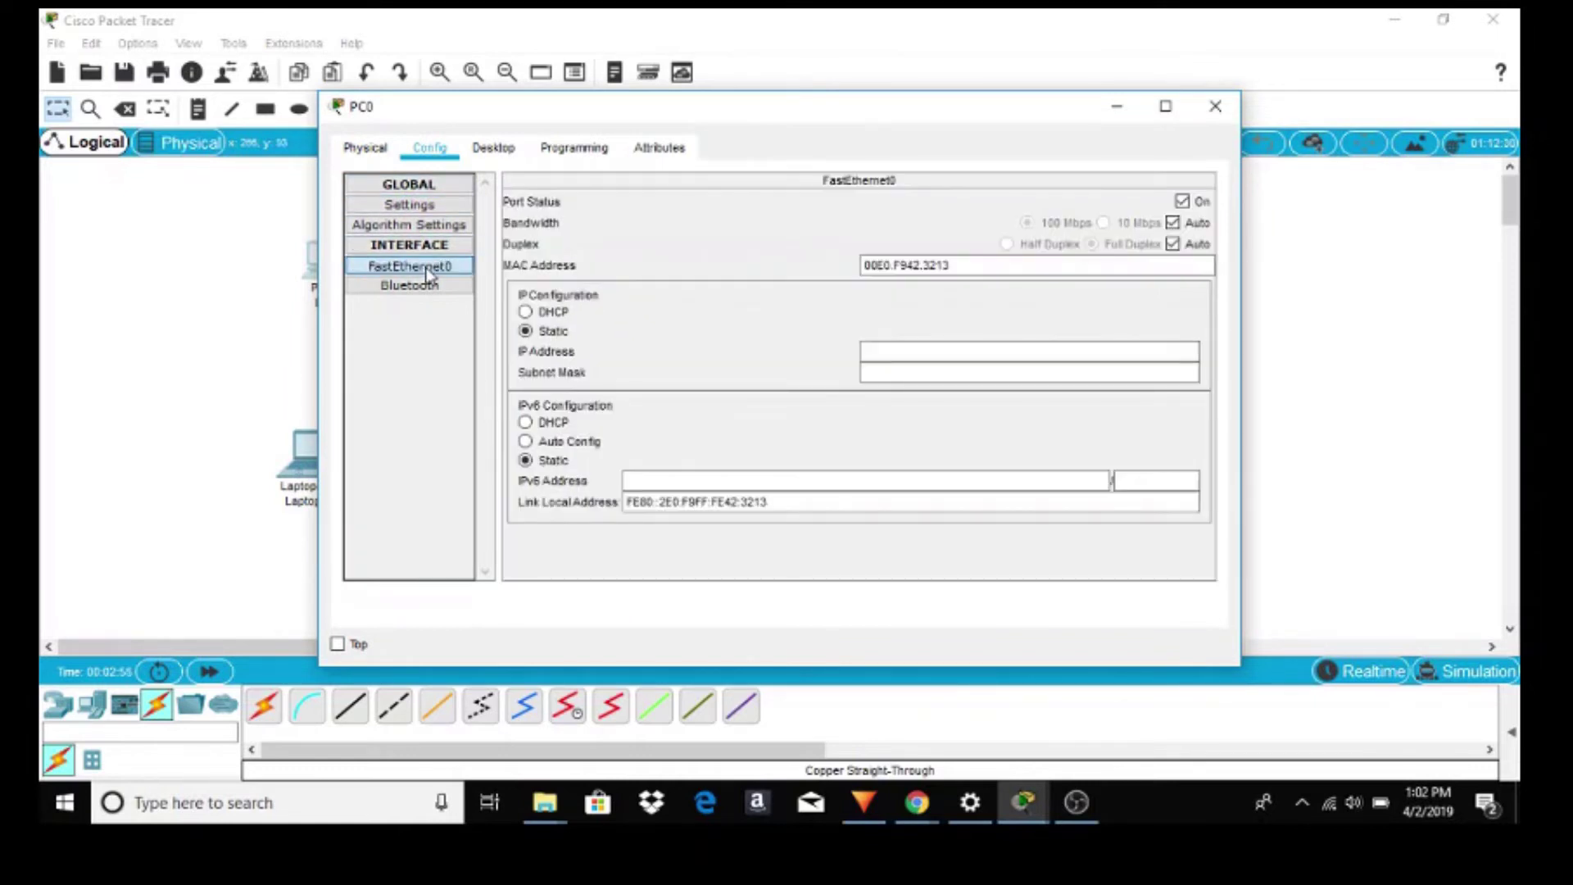
pyautogui.click(887, 350)
pyautogui.write('1')
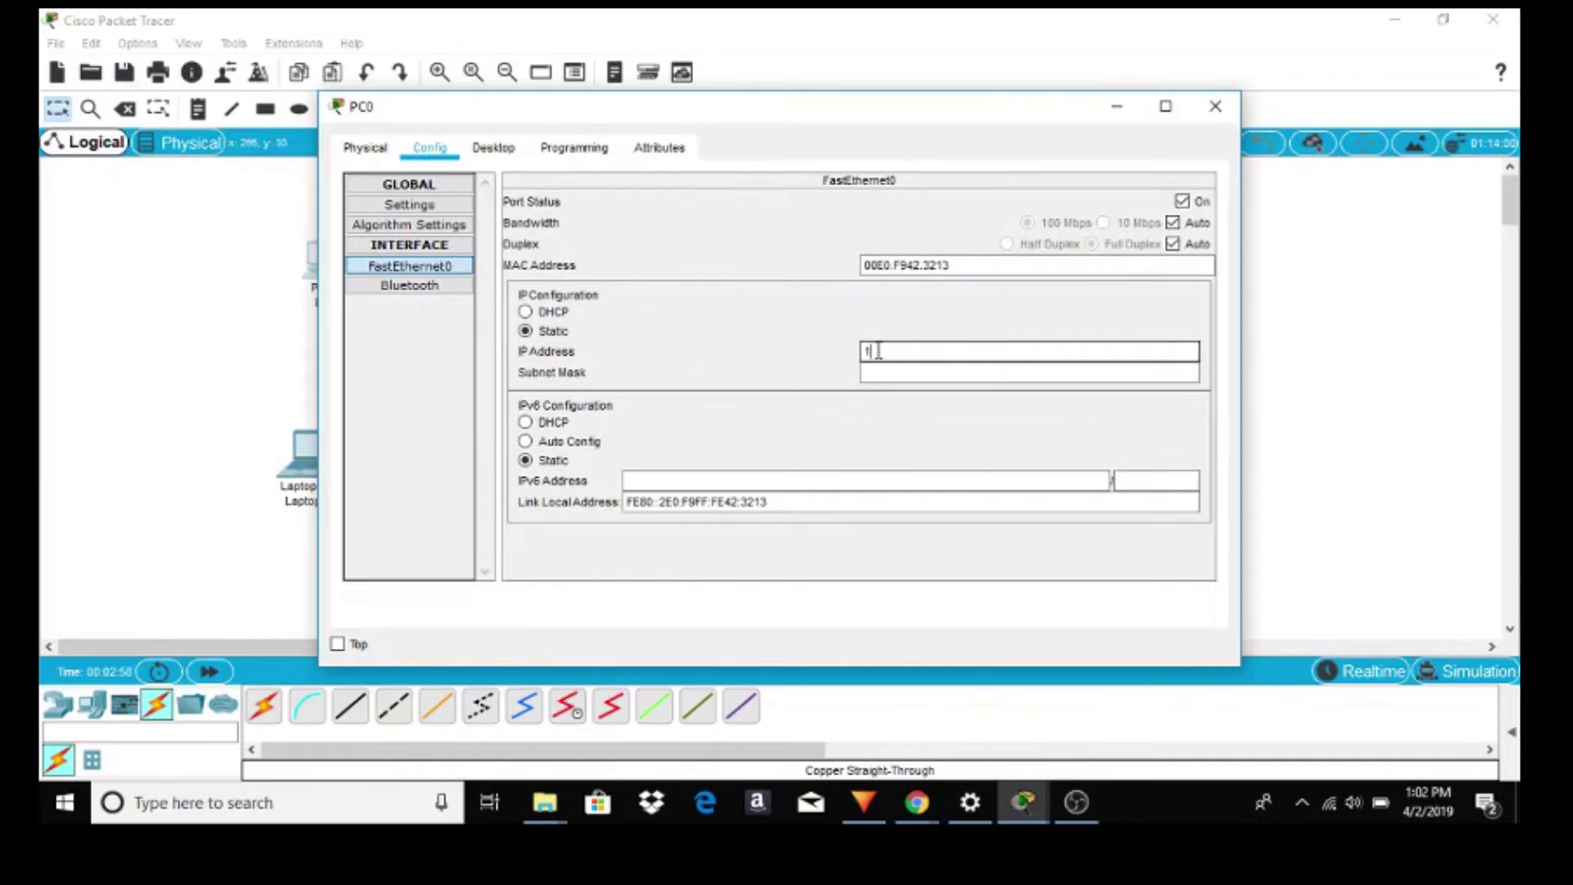
pyautogui.write('92.168.1.5')
pyautogui.moveTo(931, 350); pyautogui.dragTo(849, 350)
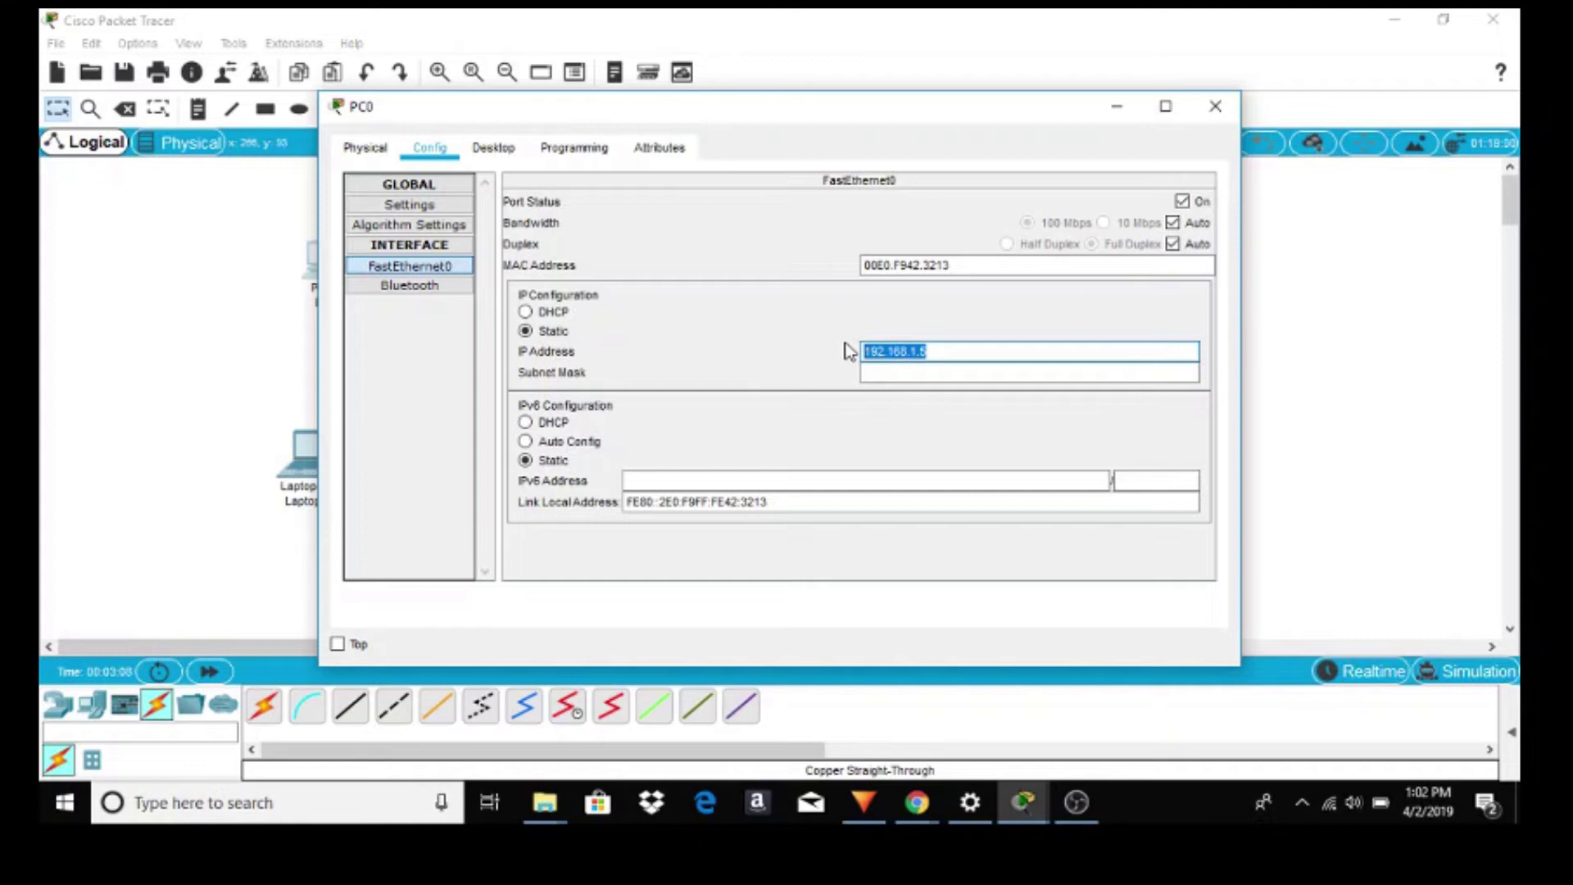
pyautogui.click(885, 373)
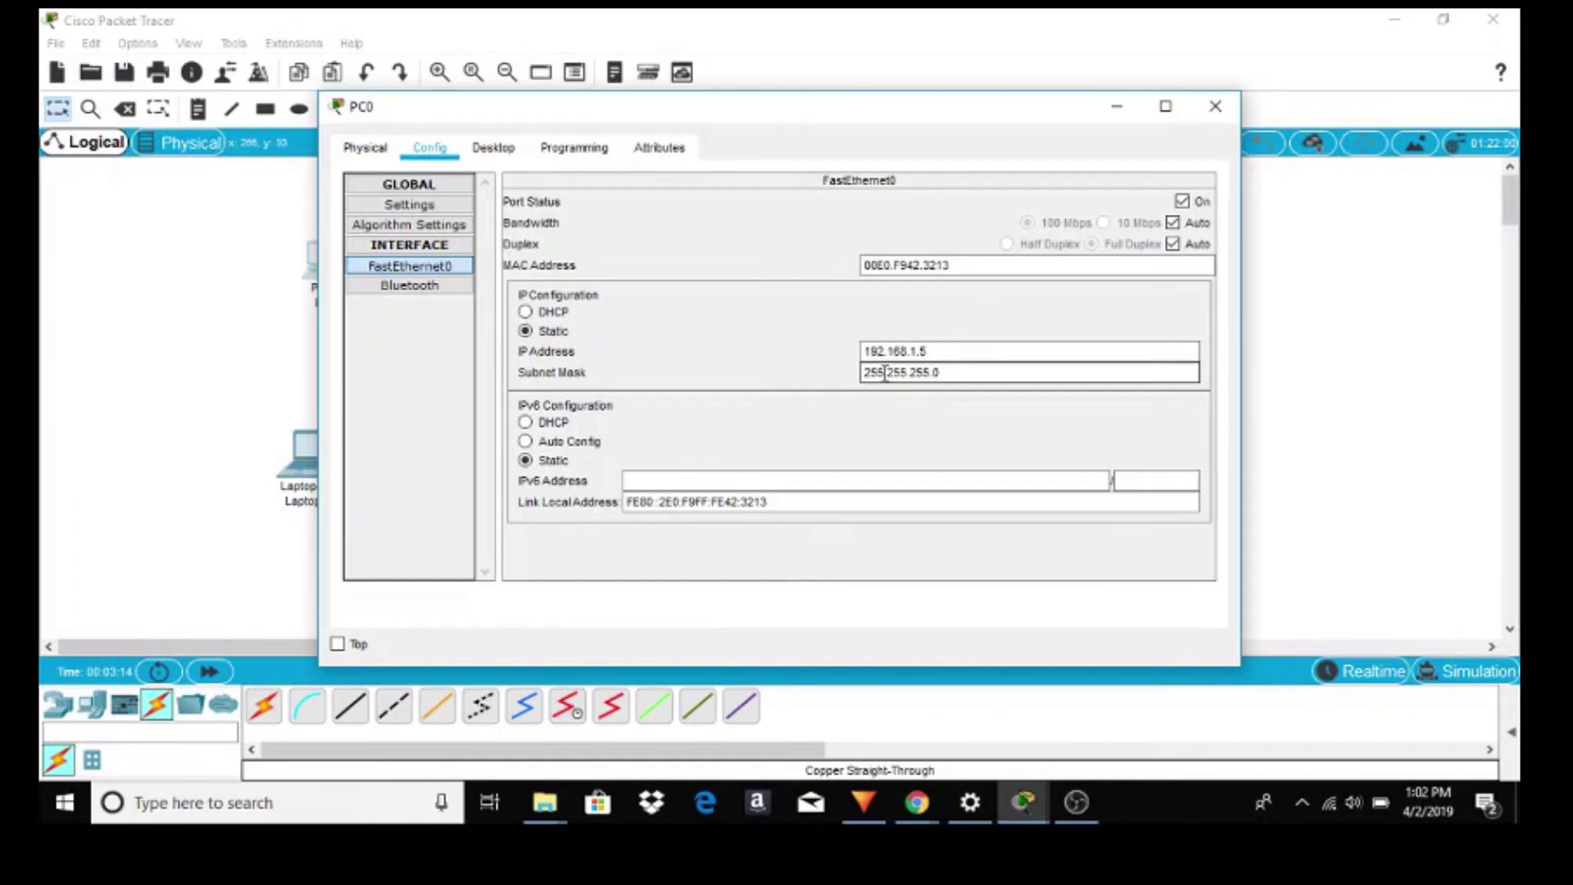
# Step: Magnify to check the addresses, close PC0's window, and bring up Laptop0
pyautogui.press('super+plus')
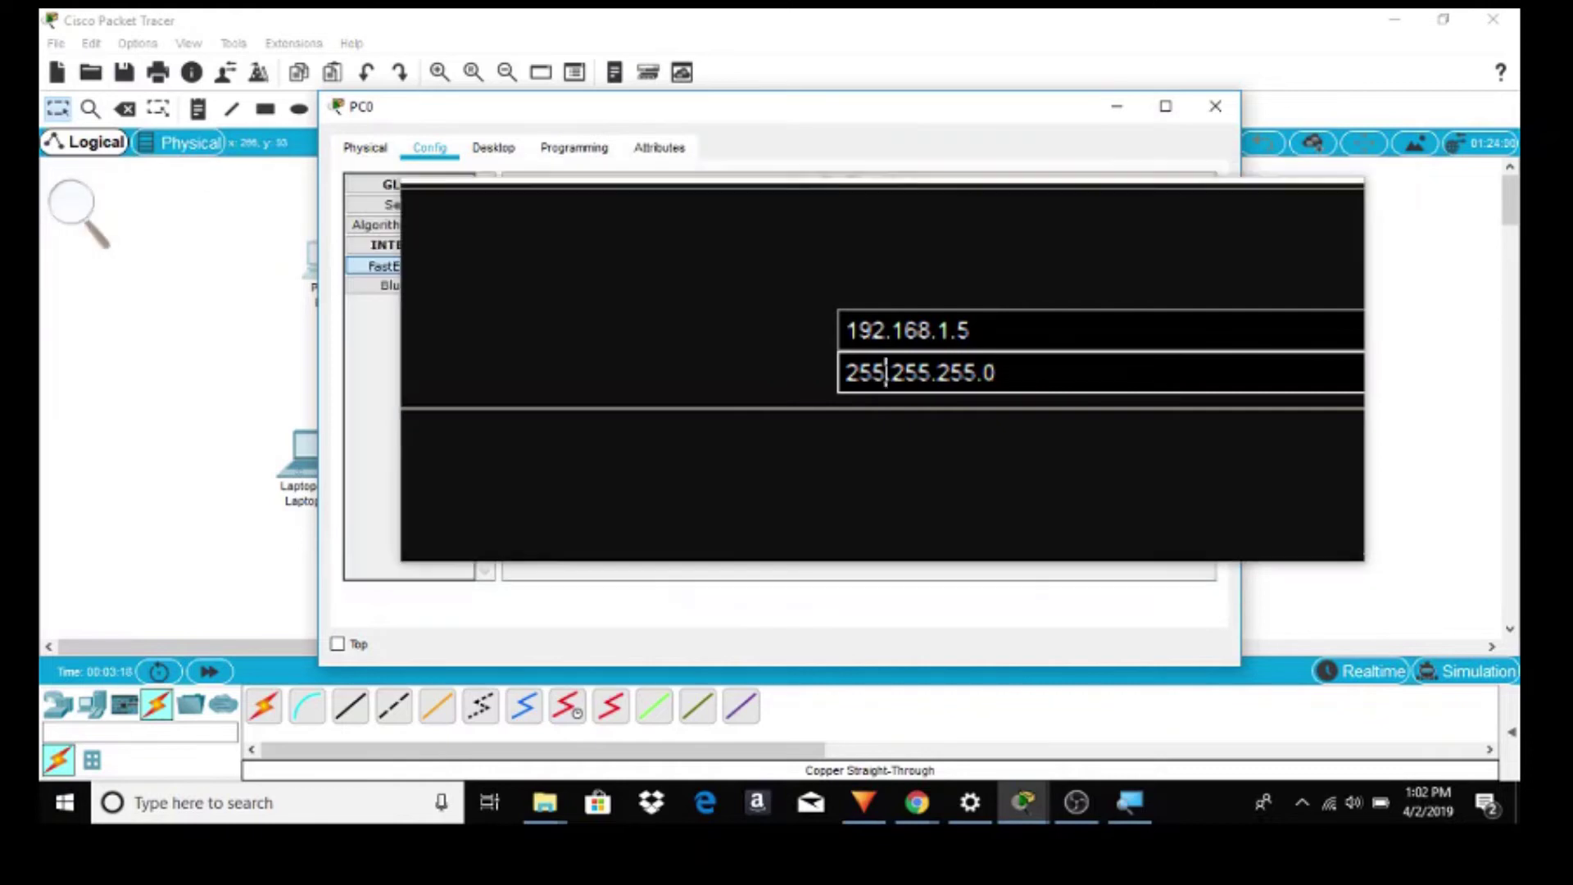
pyautogui.press('super+Escape')
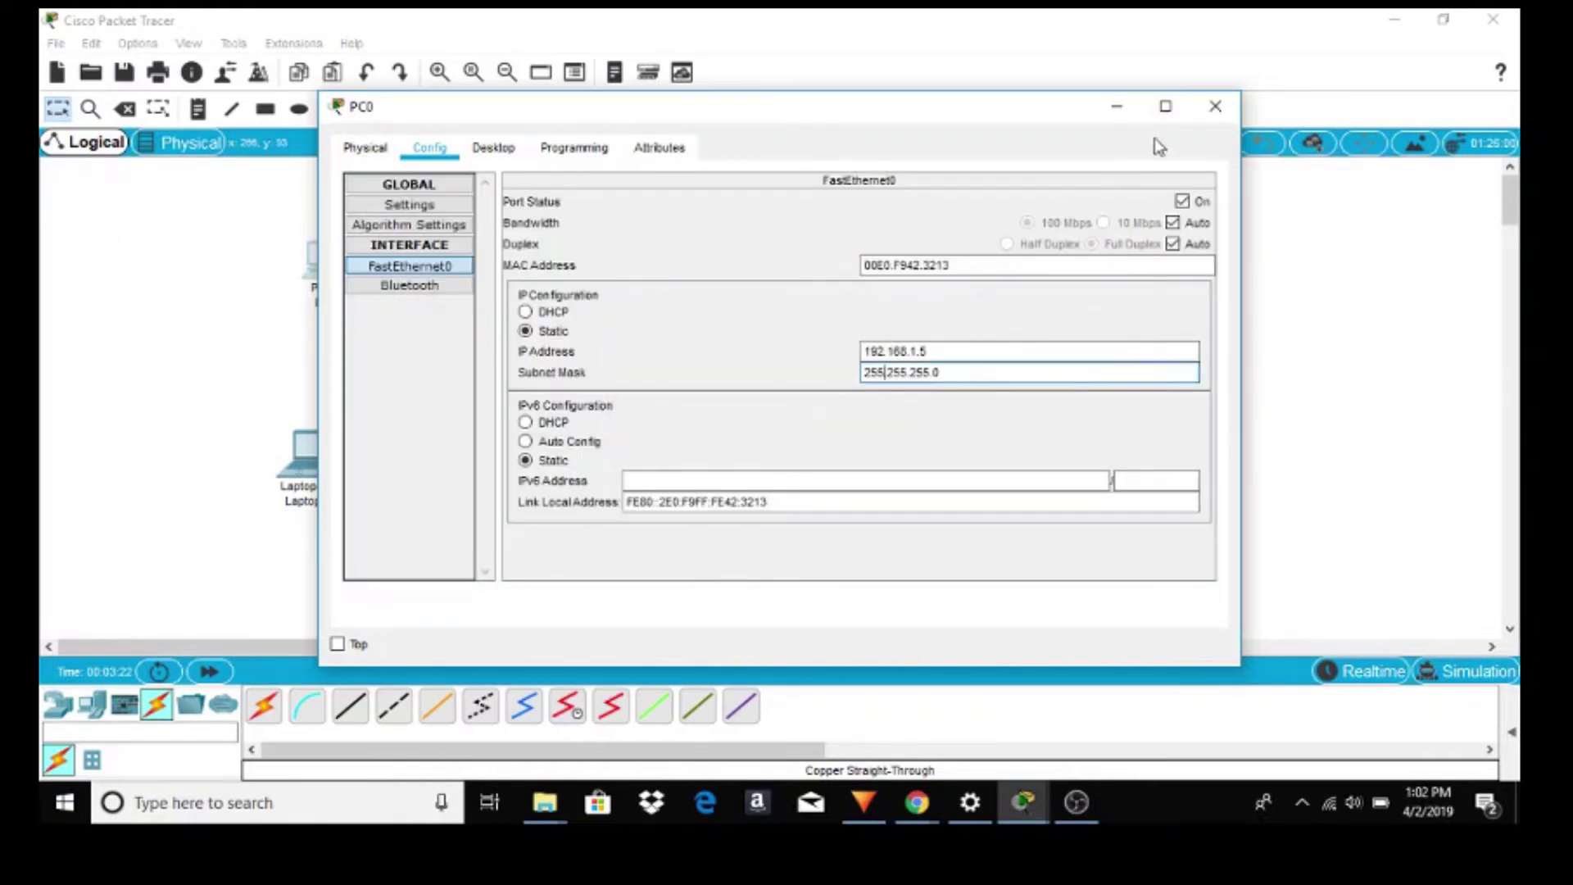
pyautogui.click(1216, 108)
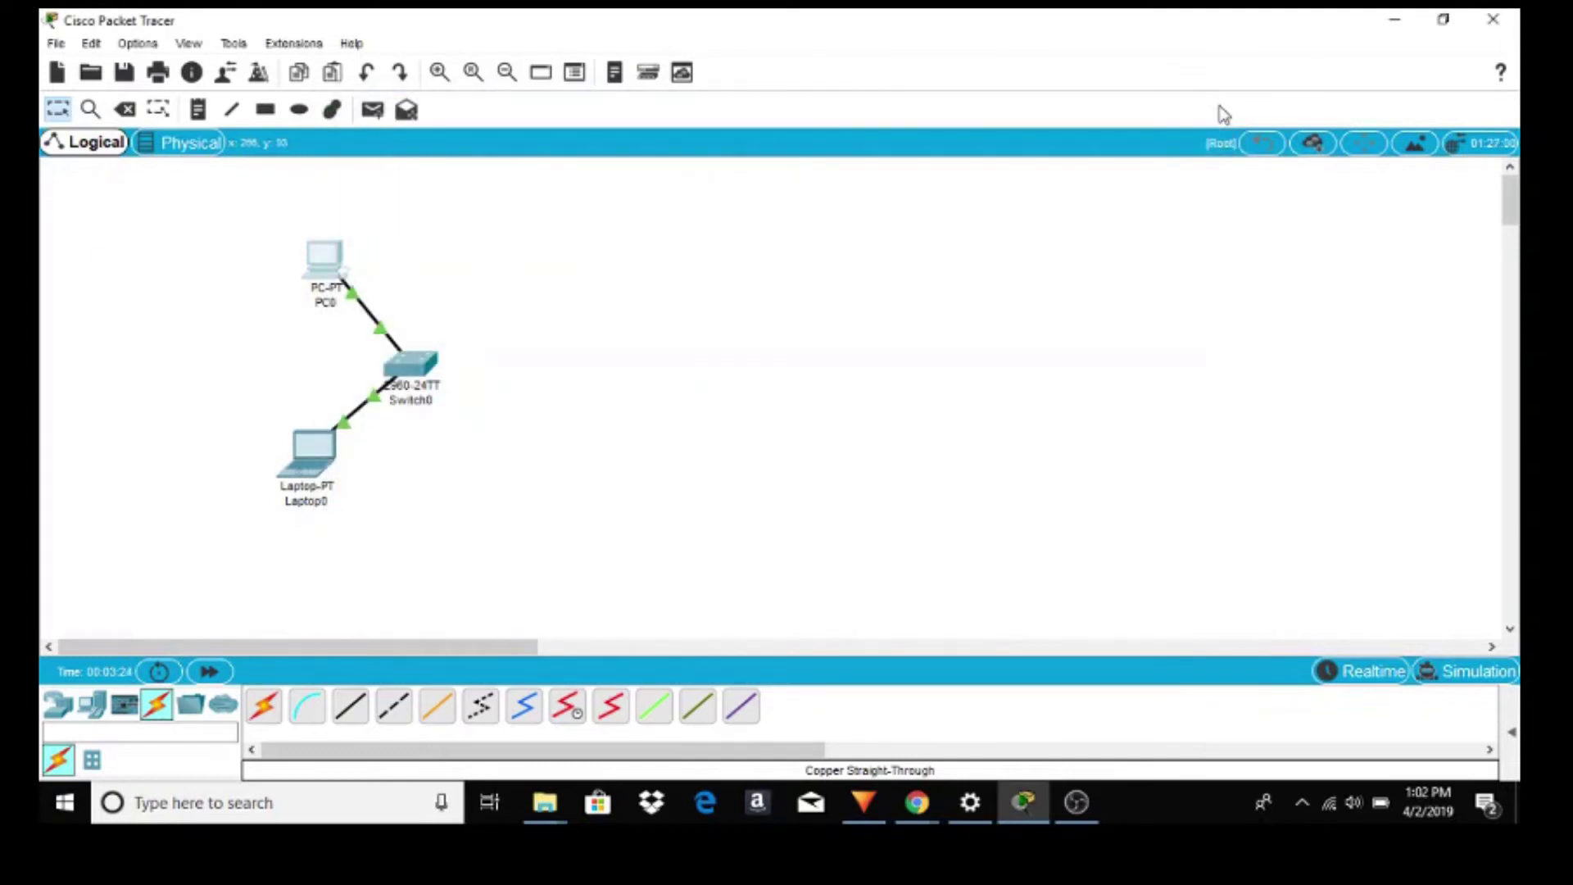
pyautogui.click(308, 473)
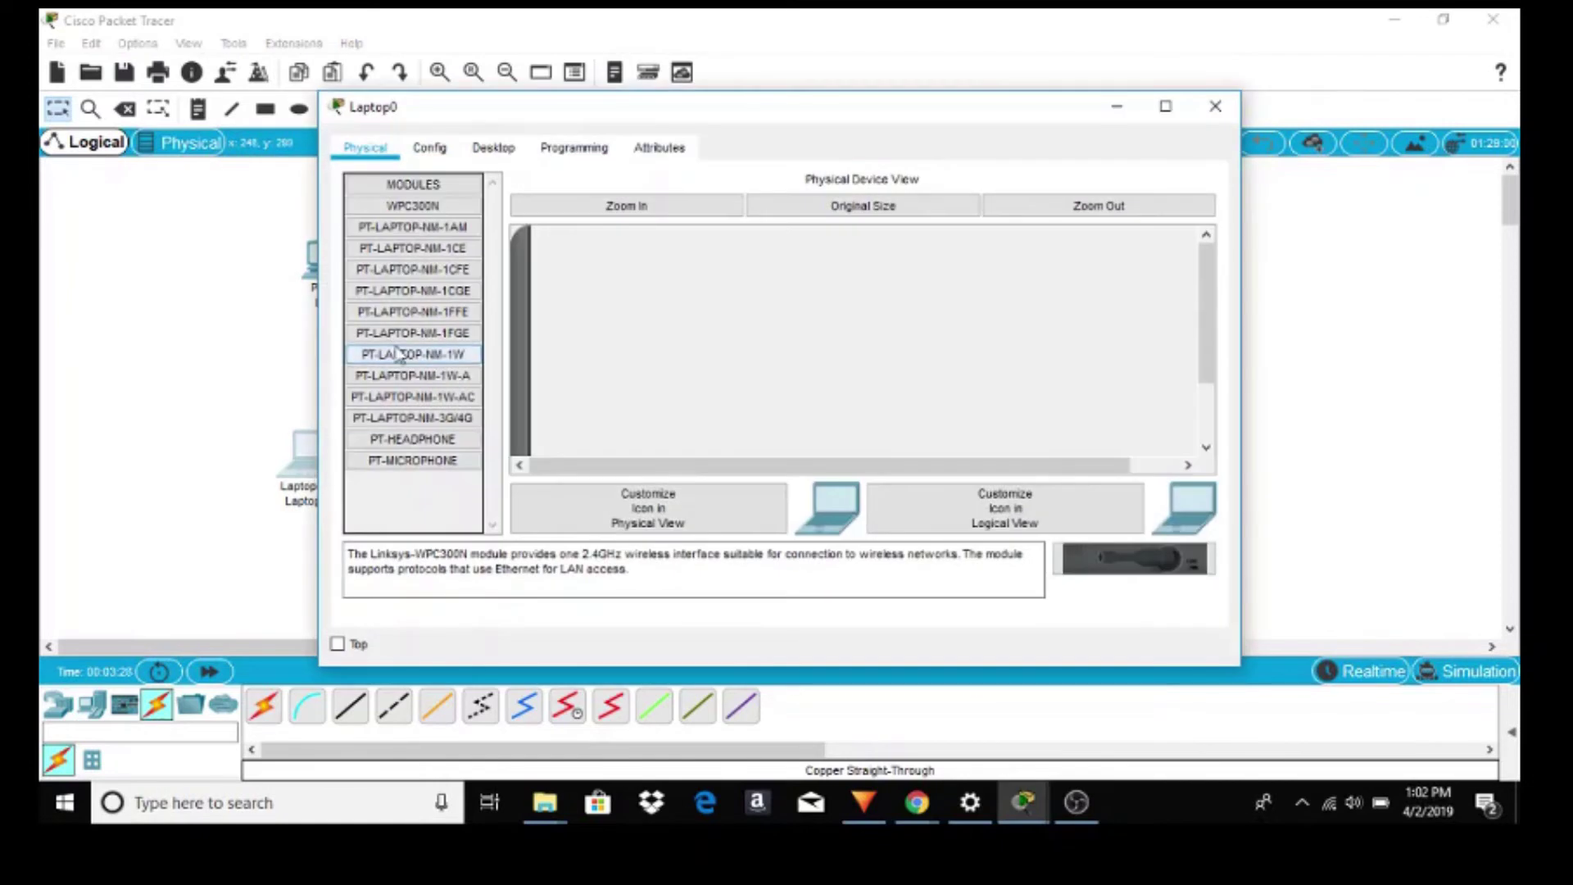
# Step: Assign Laptop0's FastEthernet0 IP 192.168.1.6 with mask 255.255.255.0, then close the window
pyautogui.click(439, 153)
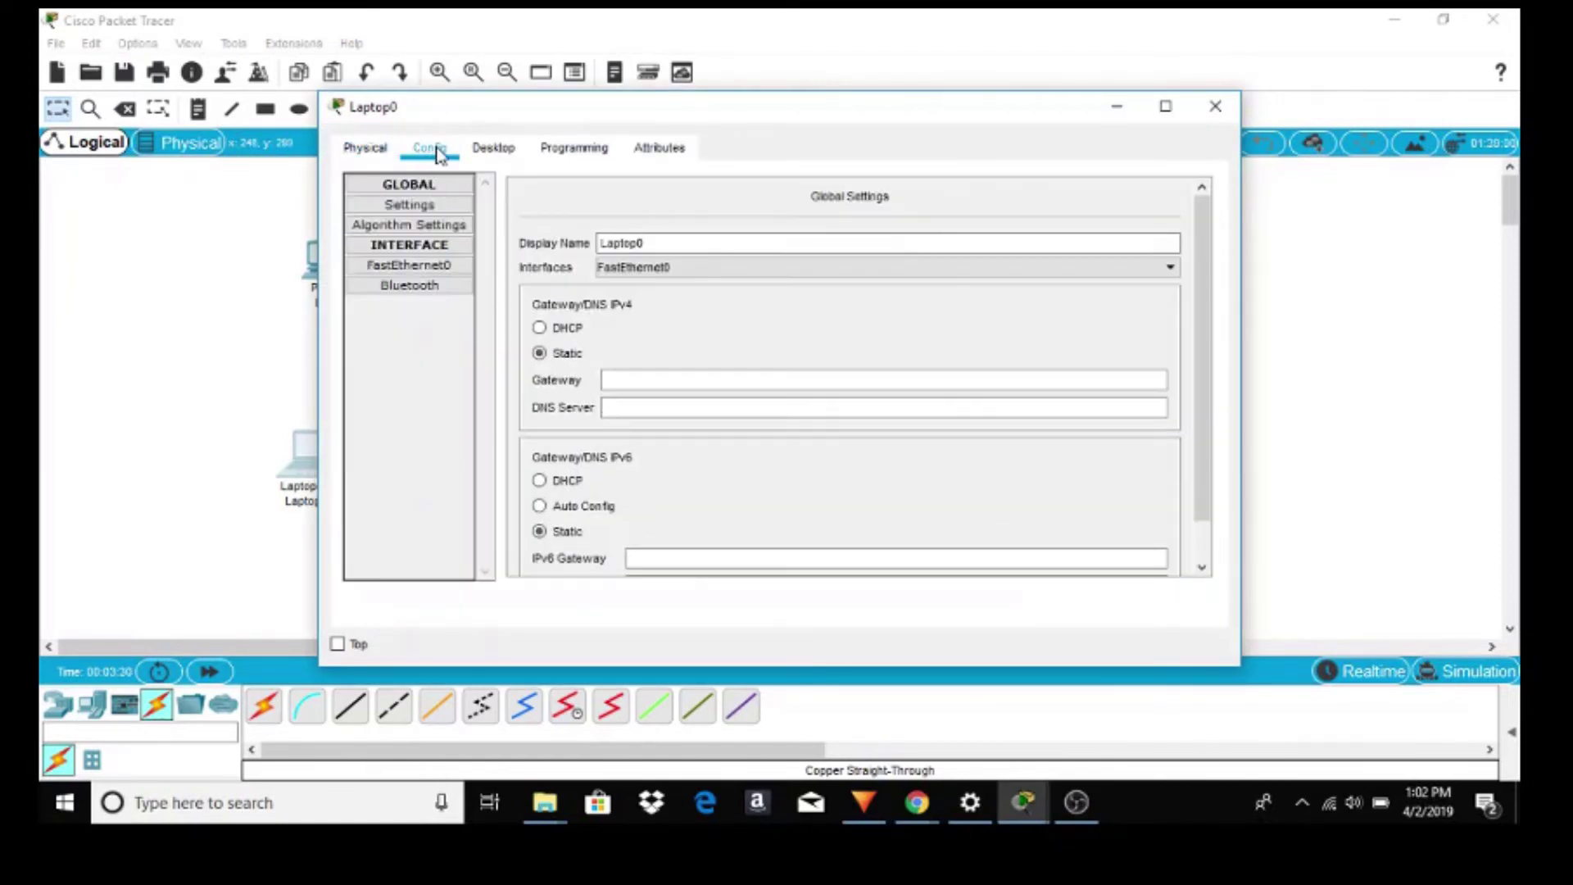
pyautogui.click(421, 268)
pyautogui.click(877, 352)
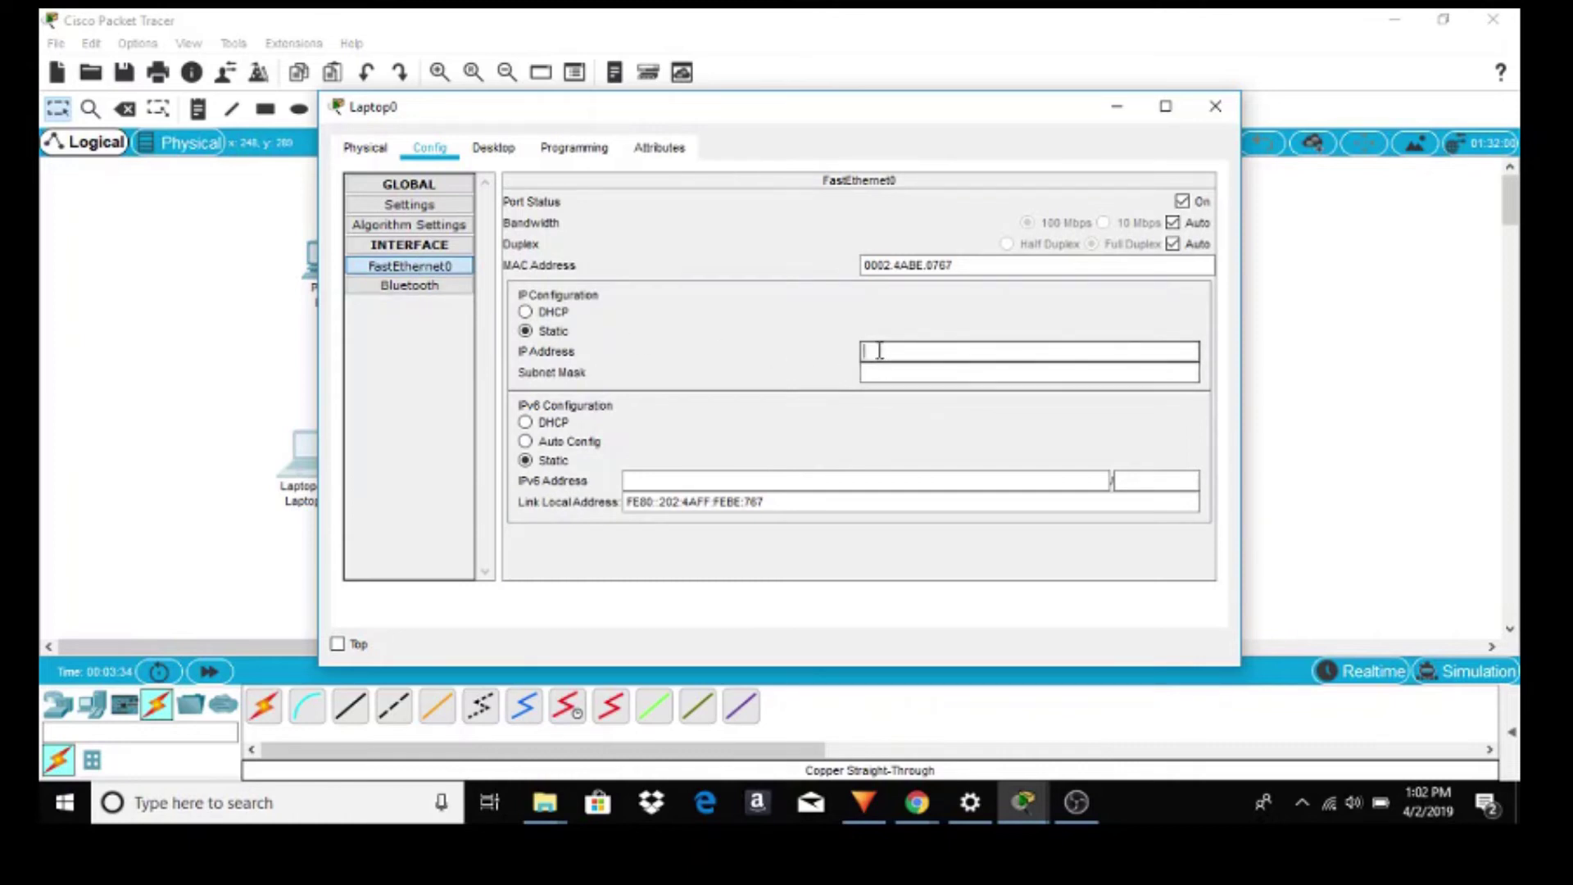
pyautogui.write('192.168.1.5')
pyautogui.press('BackSpace')
pyautogui.write('6')
pyautogui.click(891, 374)
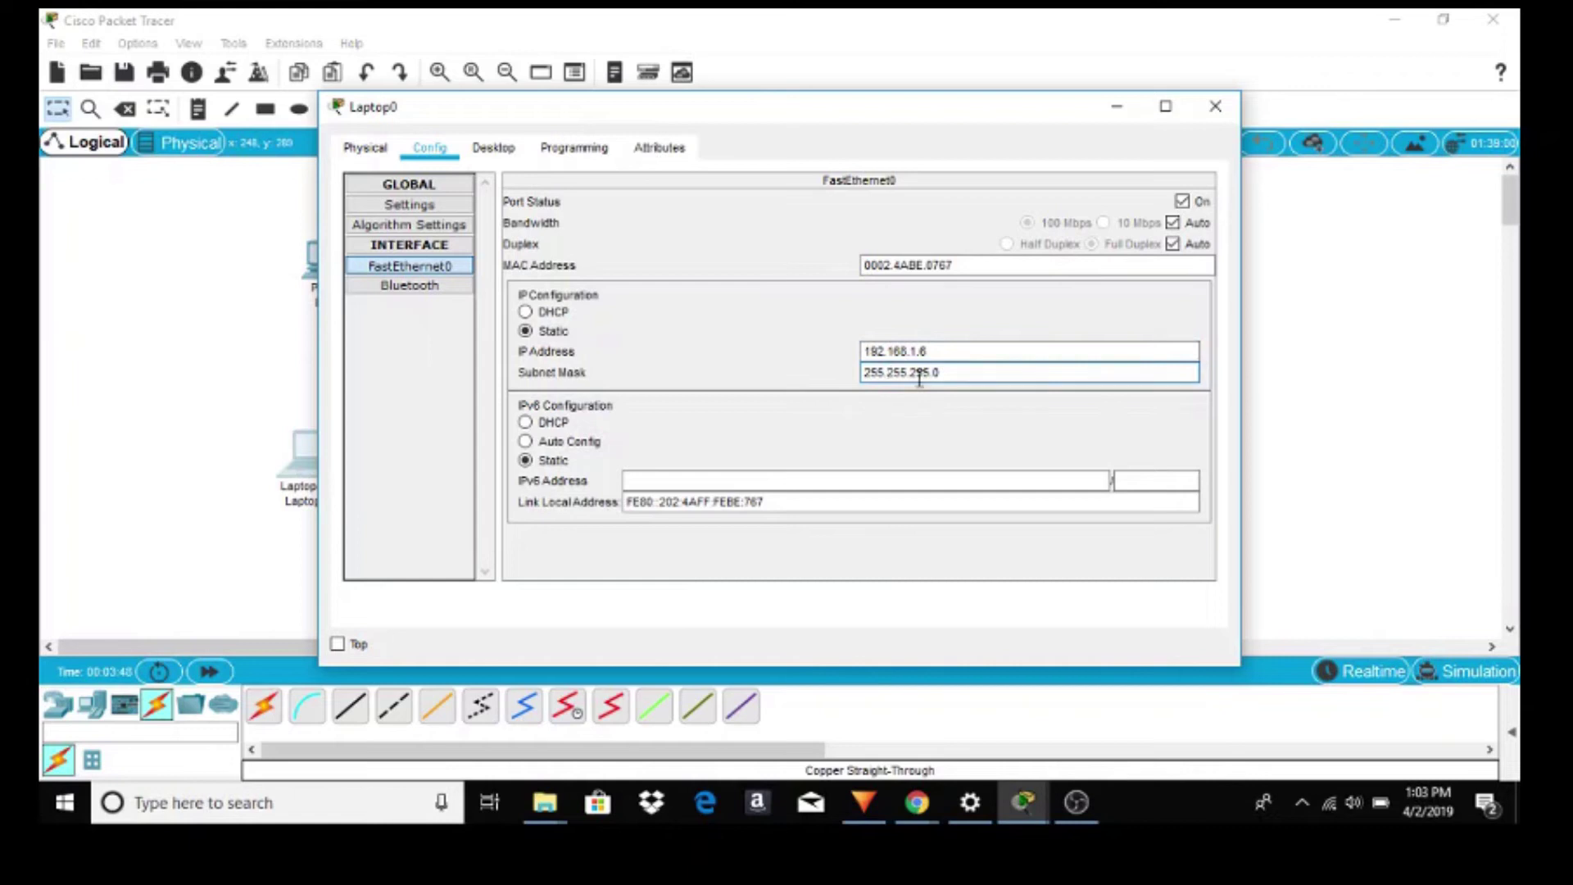
pyautogui.click(1216, 108)
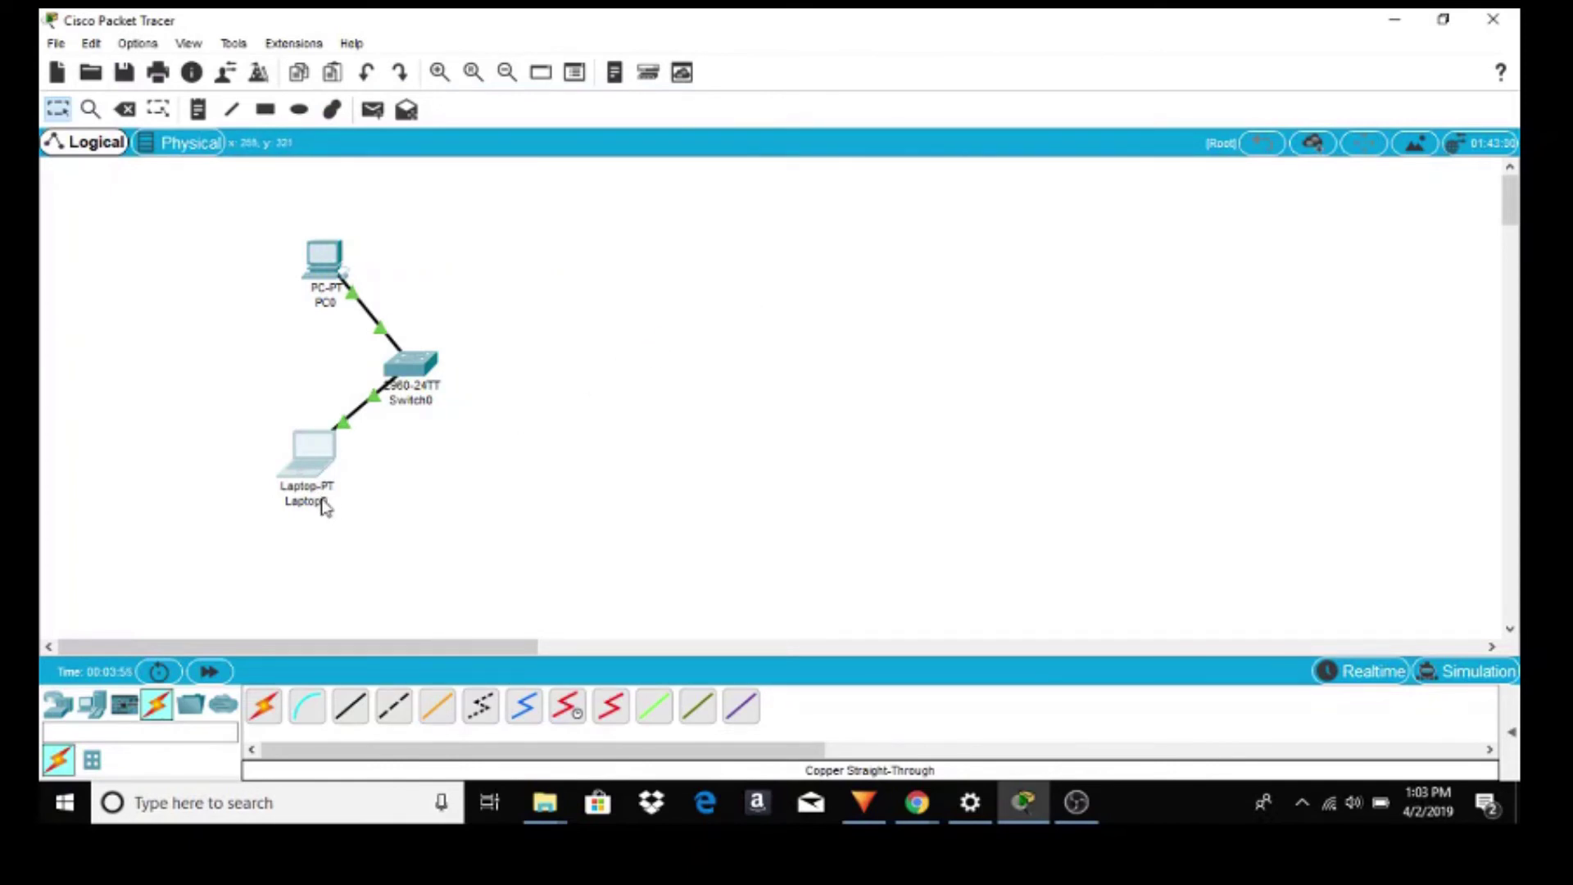
# Step: Run 'ping 192.168.1.6' from PC0's Command Prompt
pyautogui.click(317, 260)
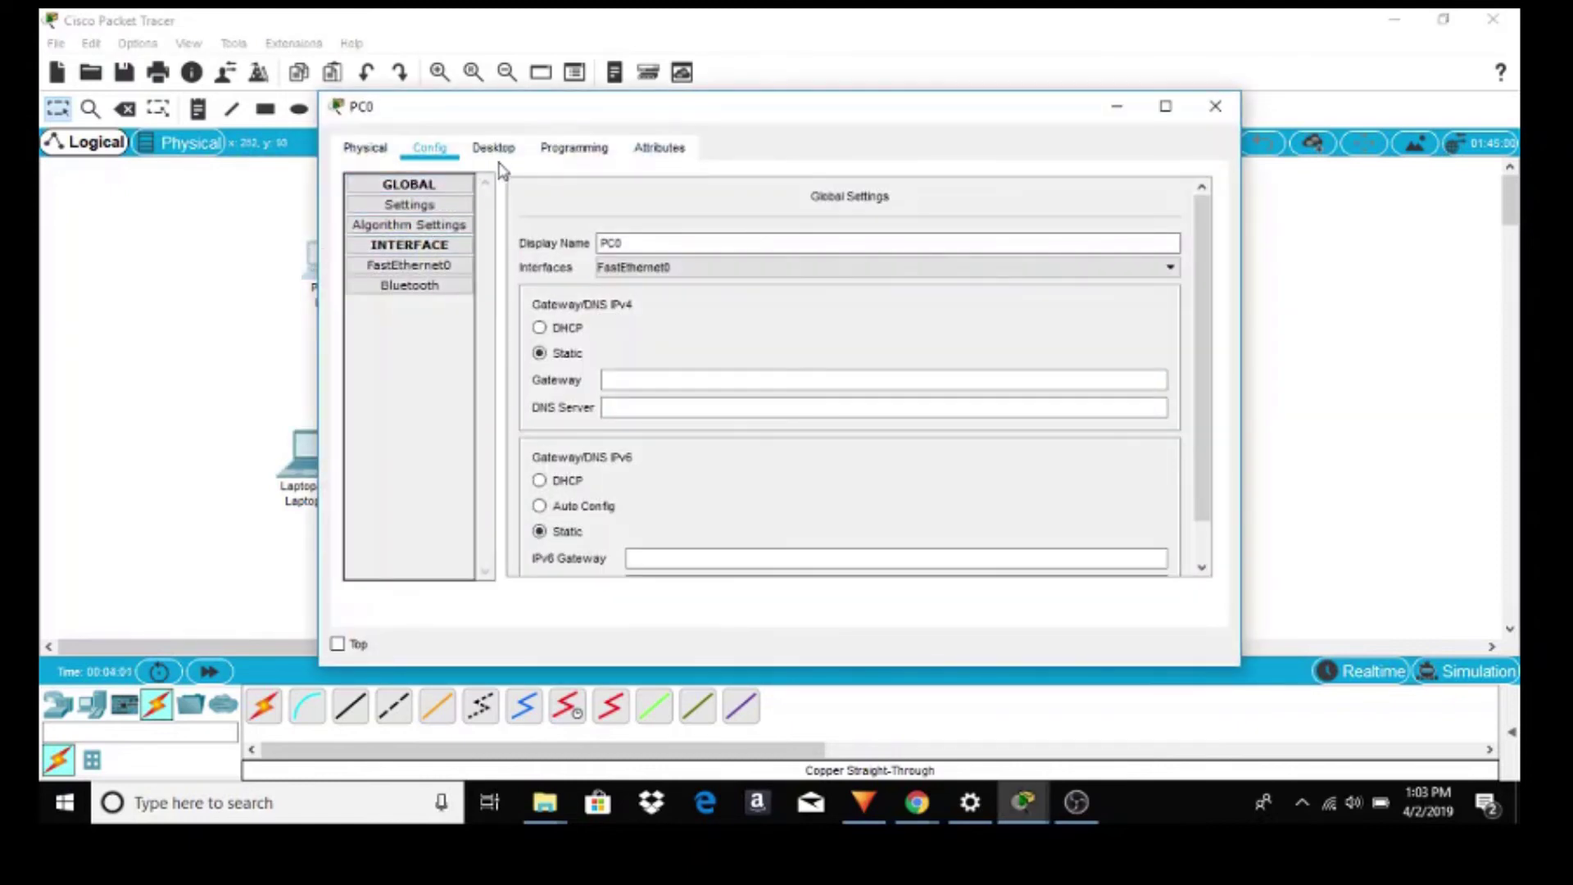
pyautogui.click(495, 151)
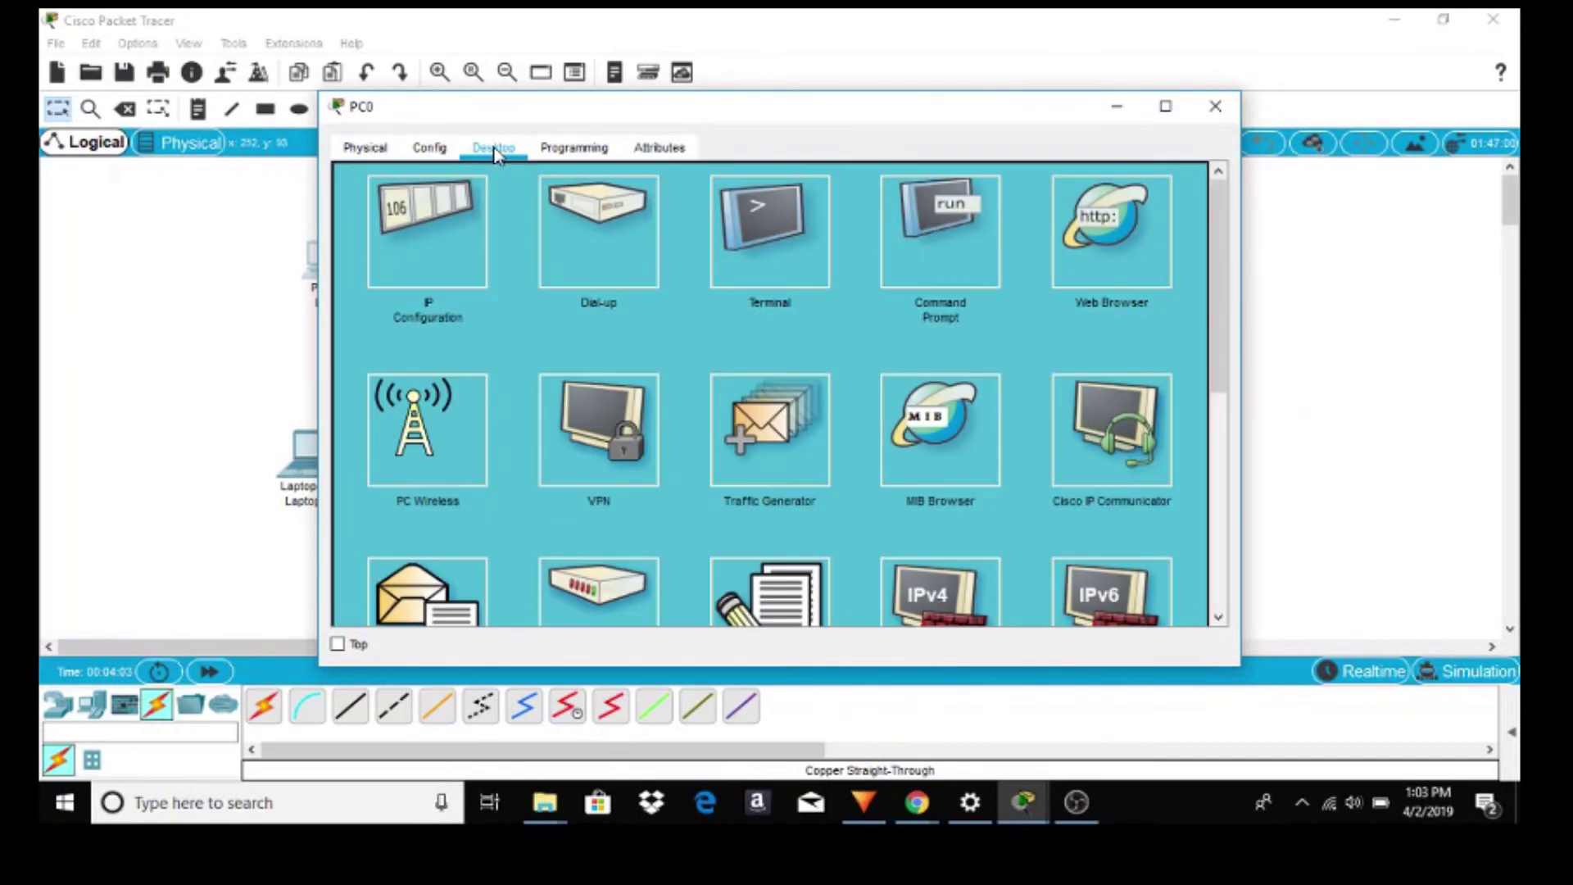
pyautogui.click(967, 227)
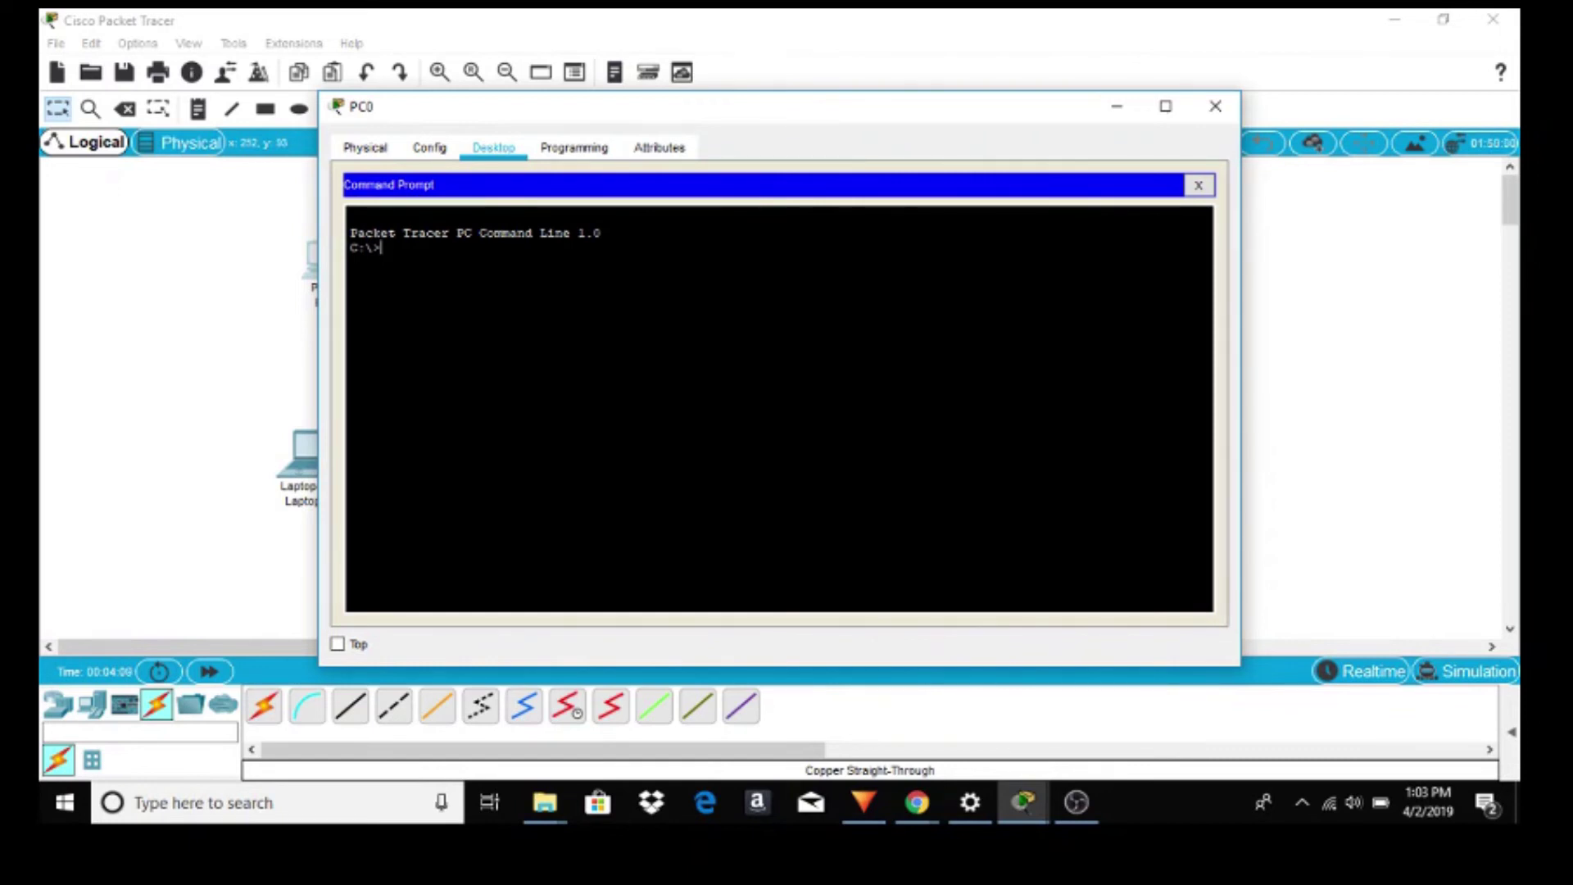
pyautogui.press('super+plus')
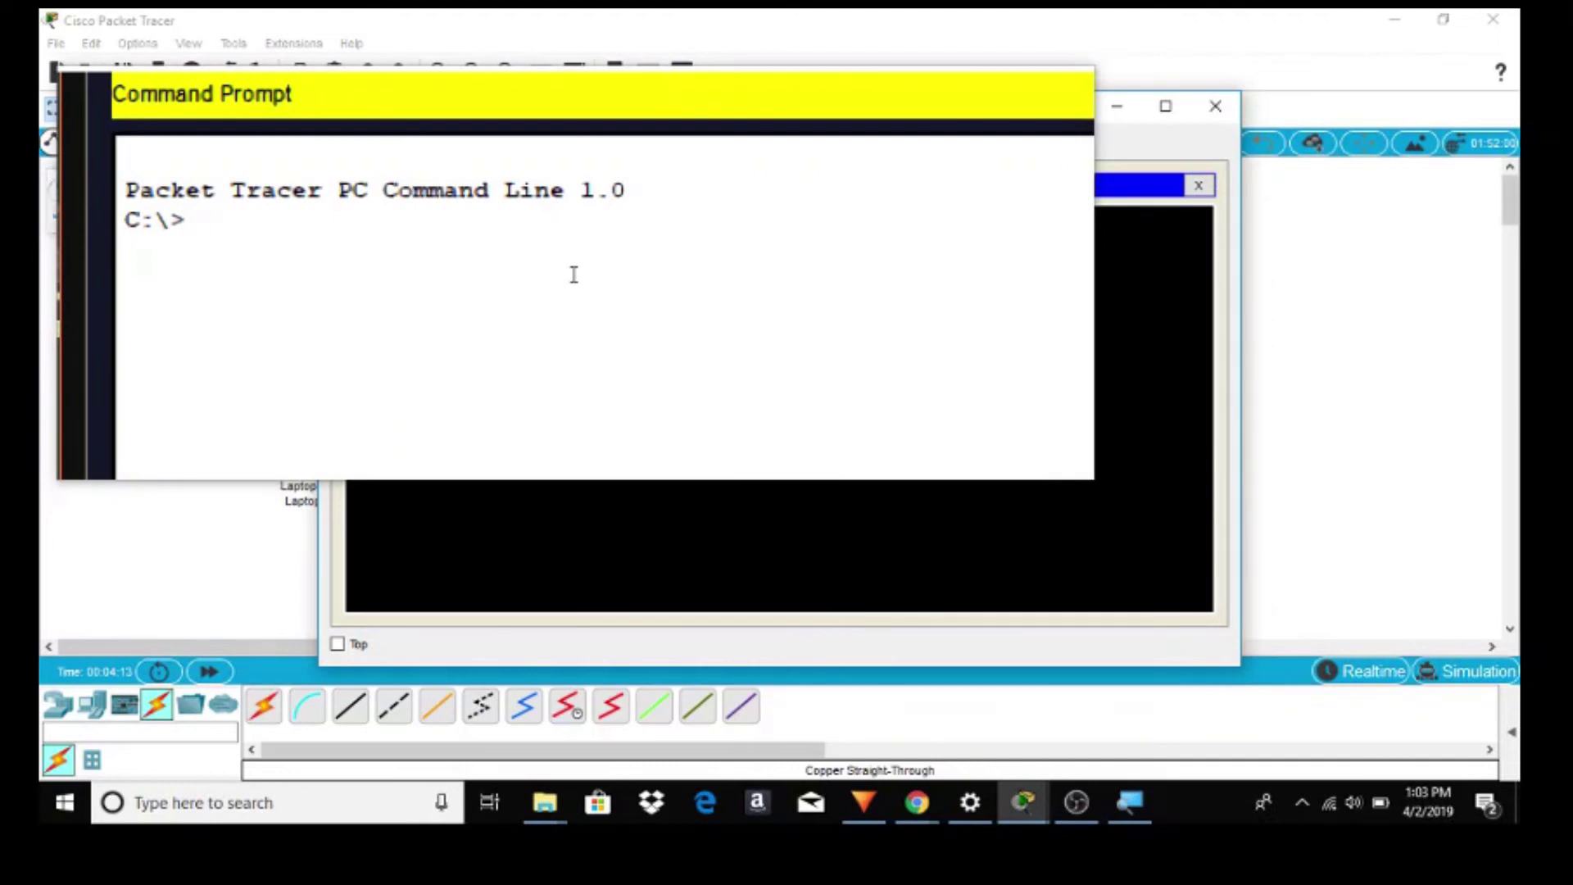
pyautogui.write('ping 1')
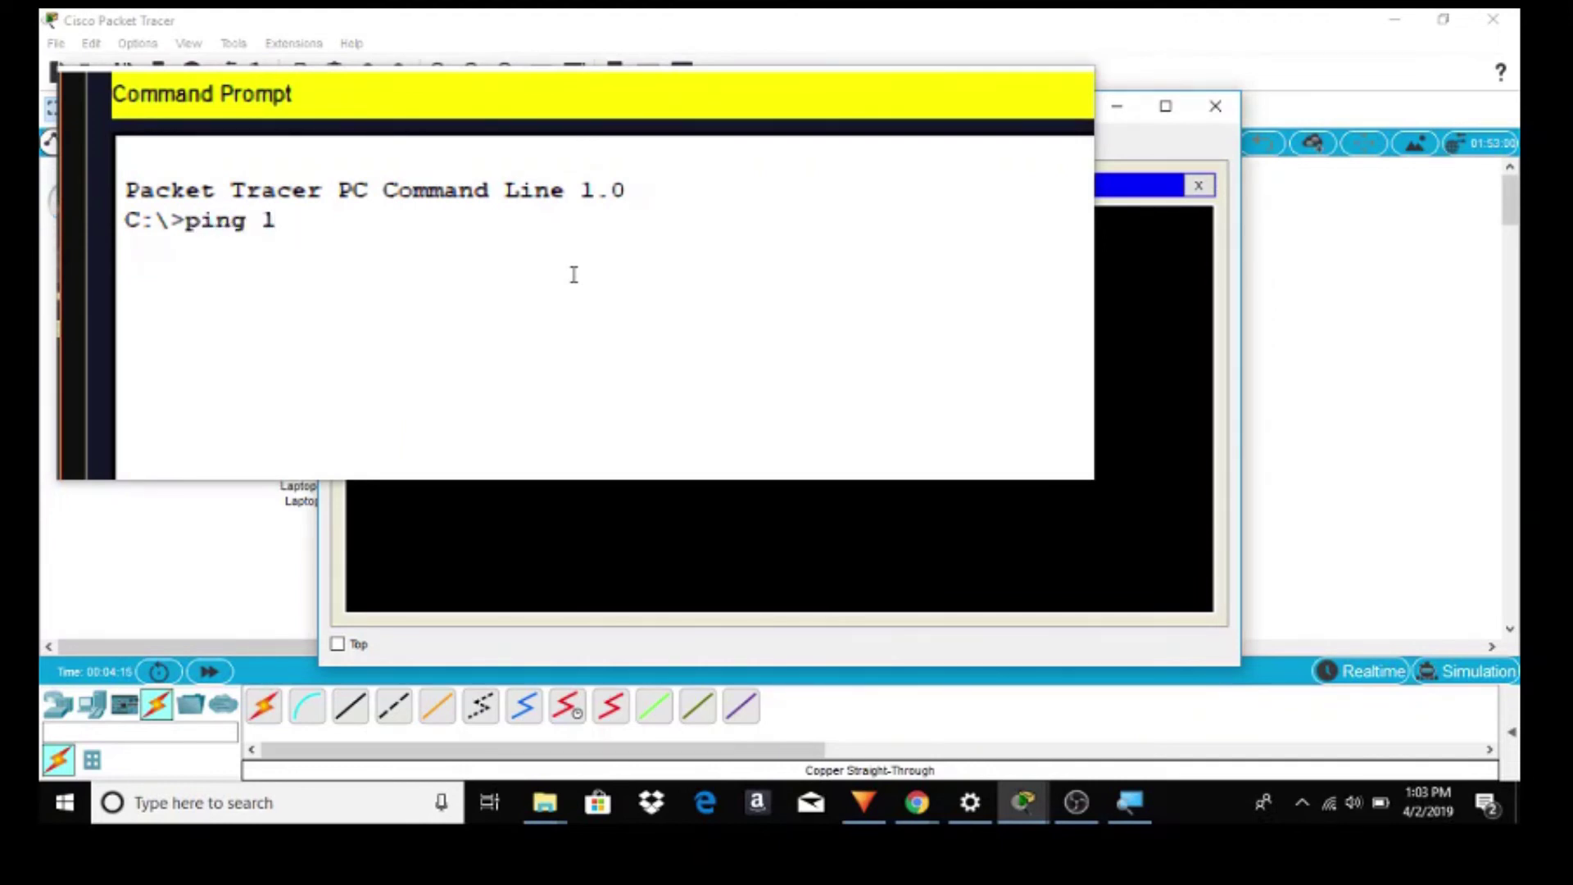
pyautogui.write('92.168.1.6')
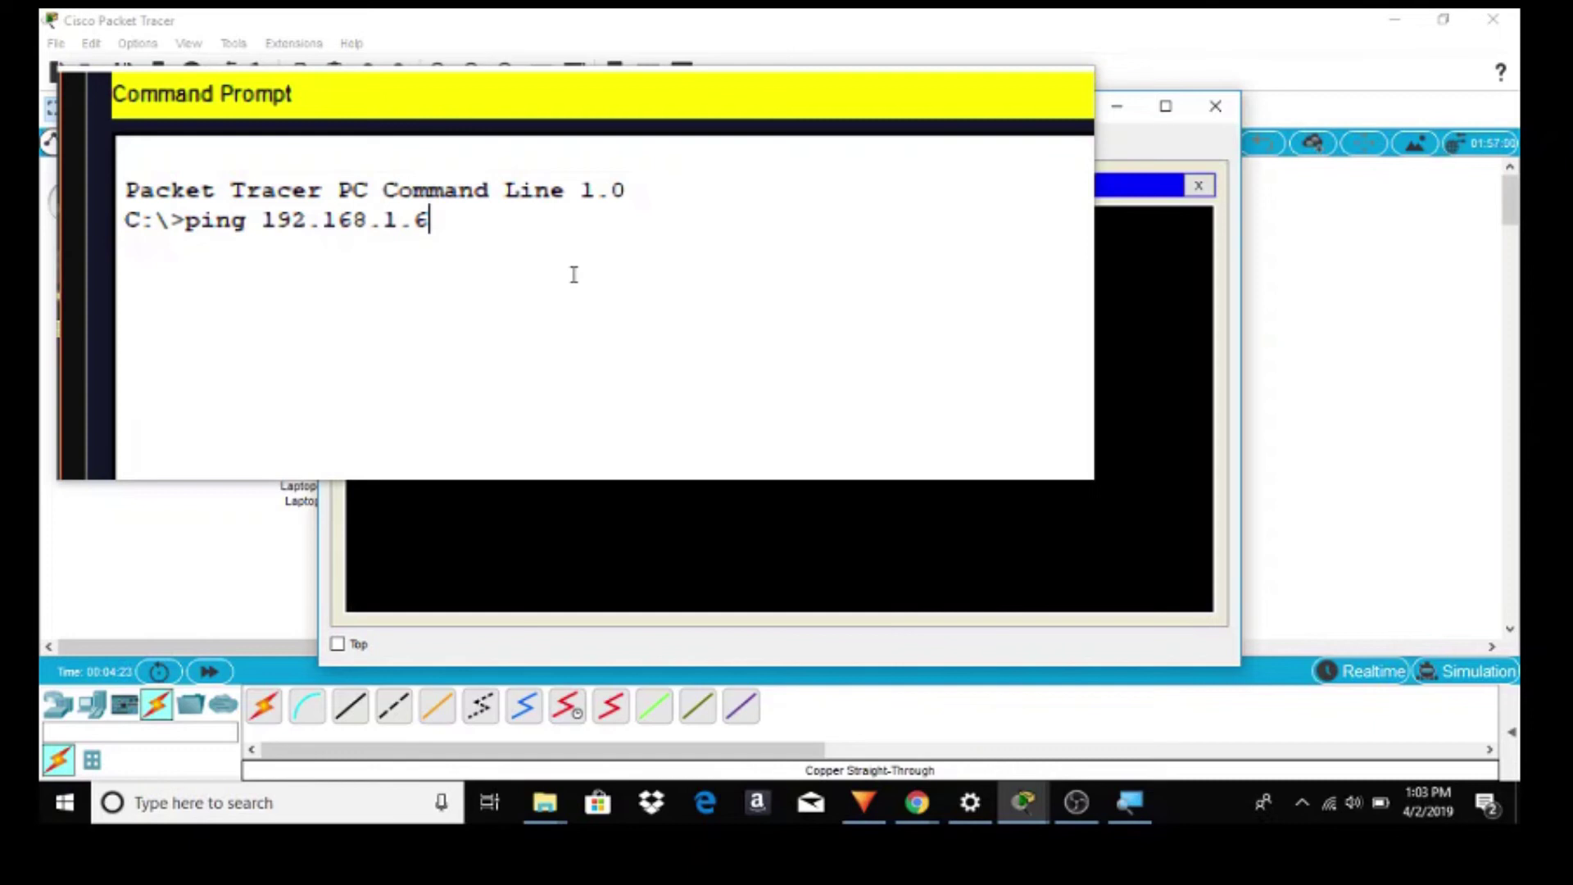
pyautogui.press('Return')
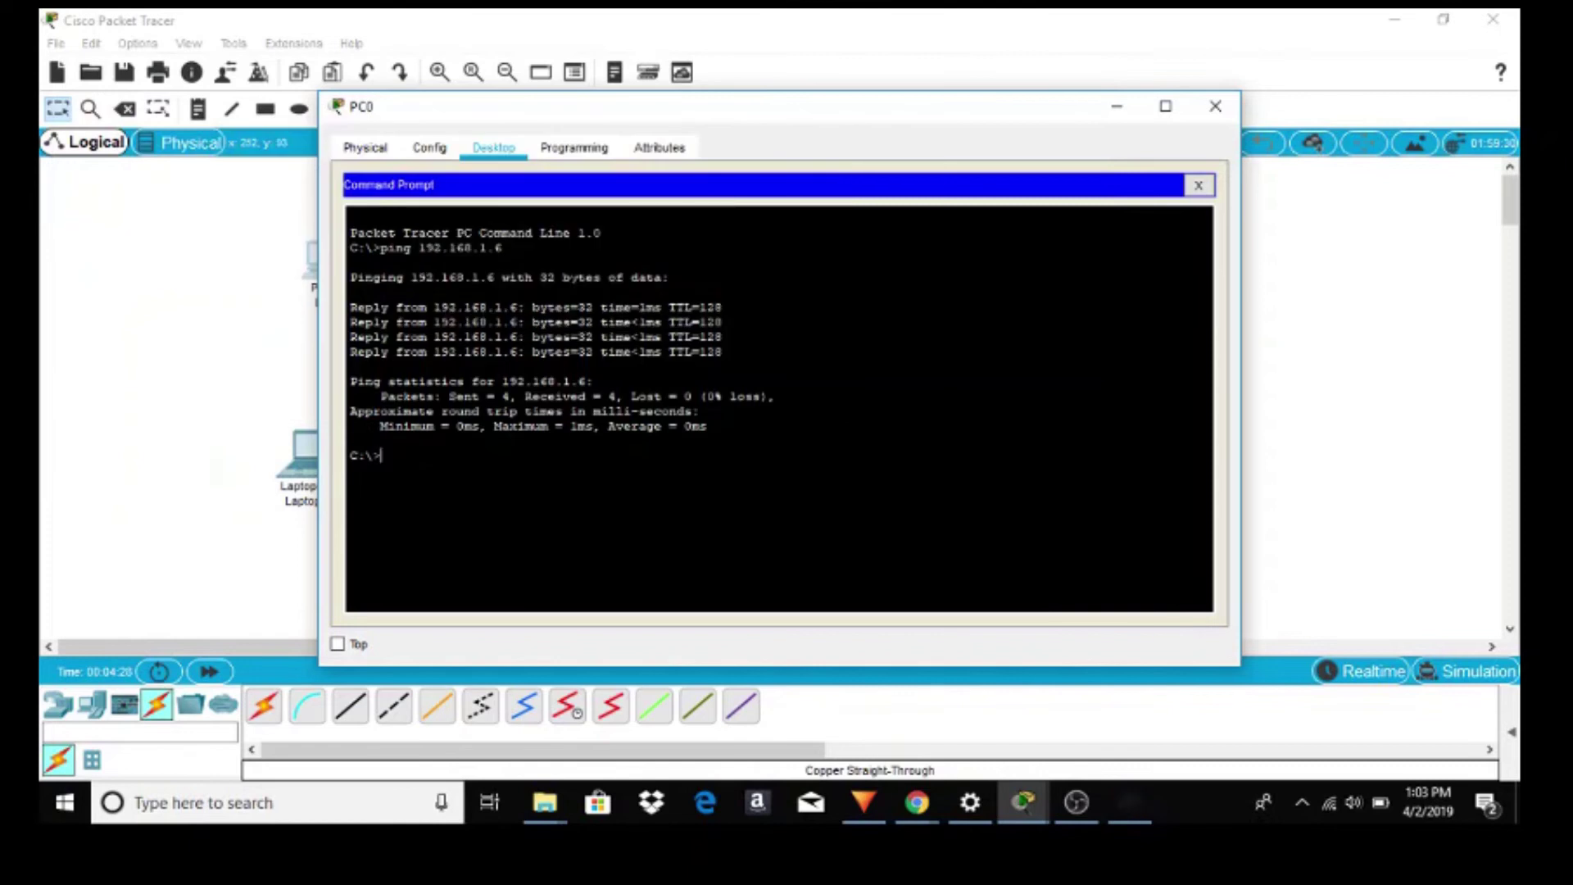
# Step: Switch to Simulation mode and start a simple PDU with PC0 as its source
pyautogui.click(1212, 108)
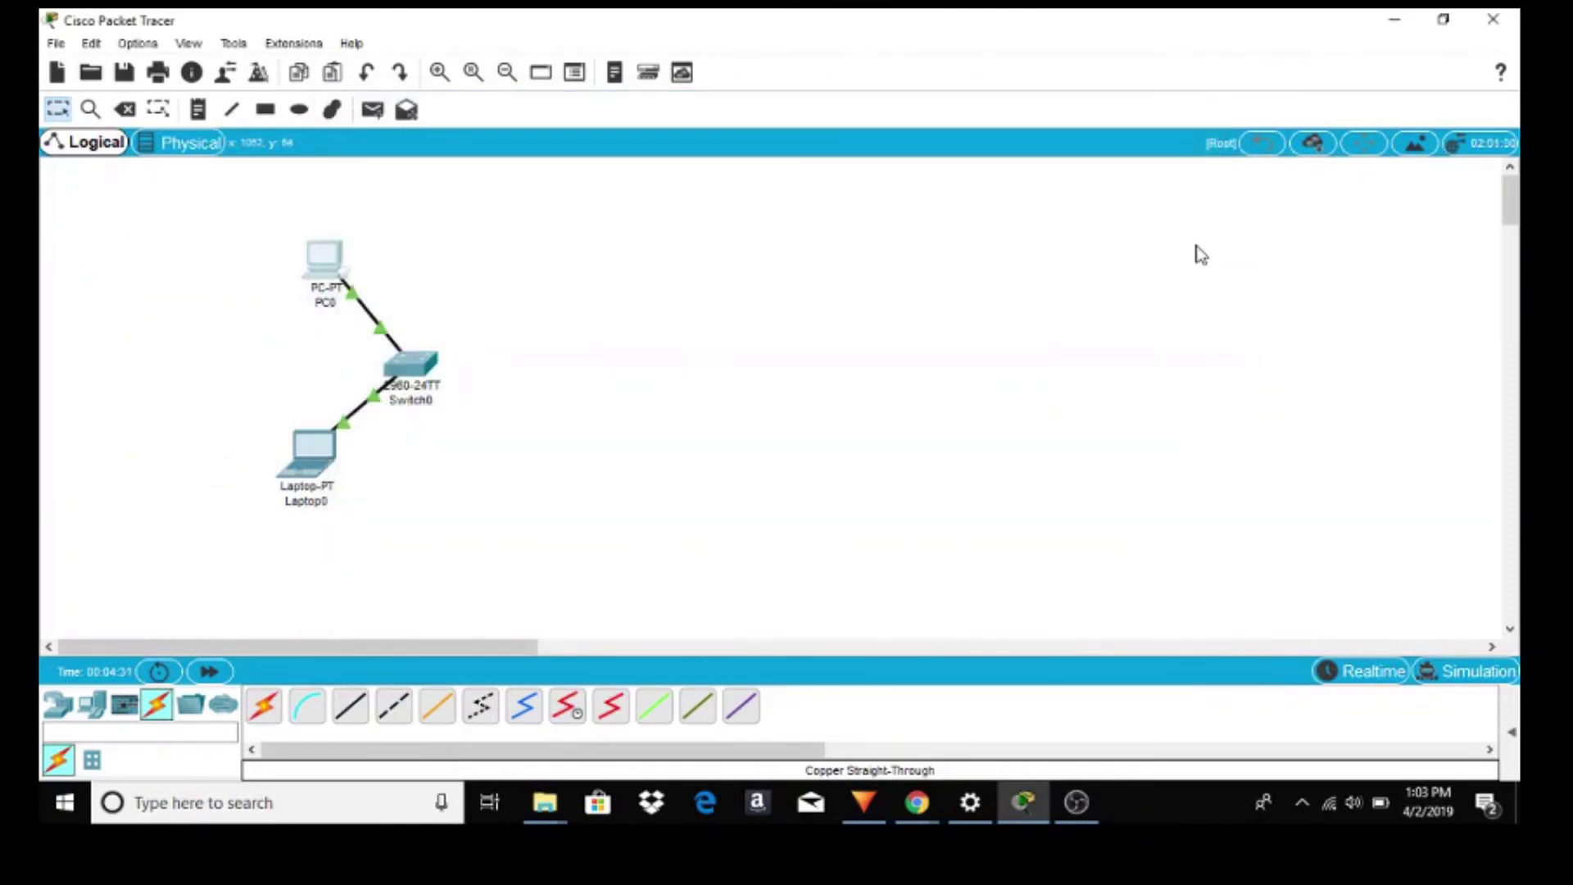
pyautogui.click(1461, 678)
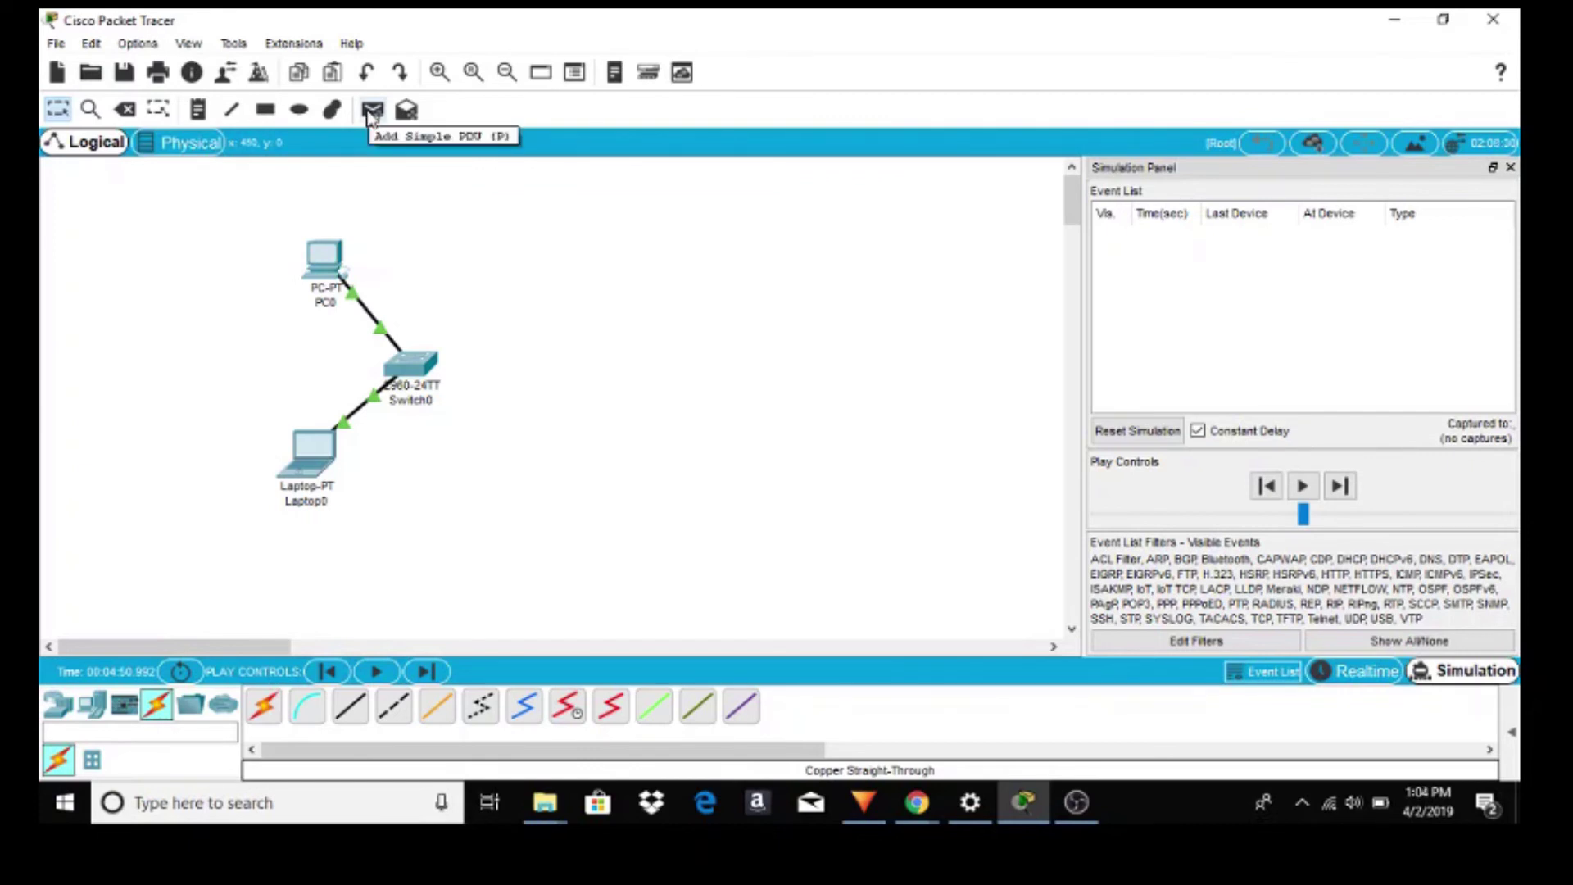
pyautogui.click(371, 113)
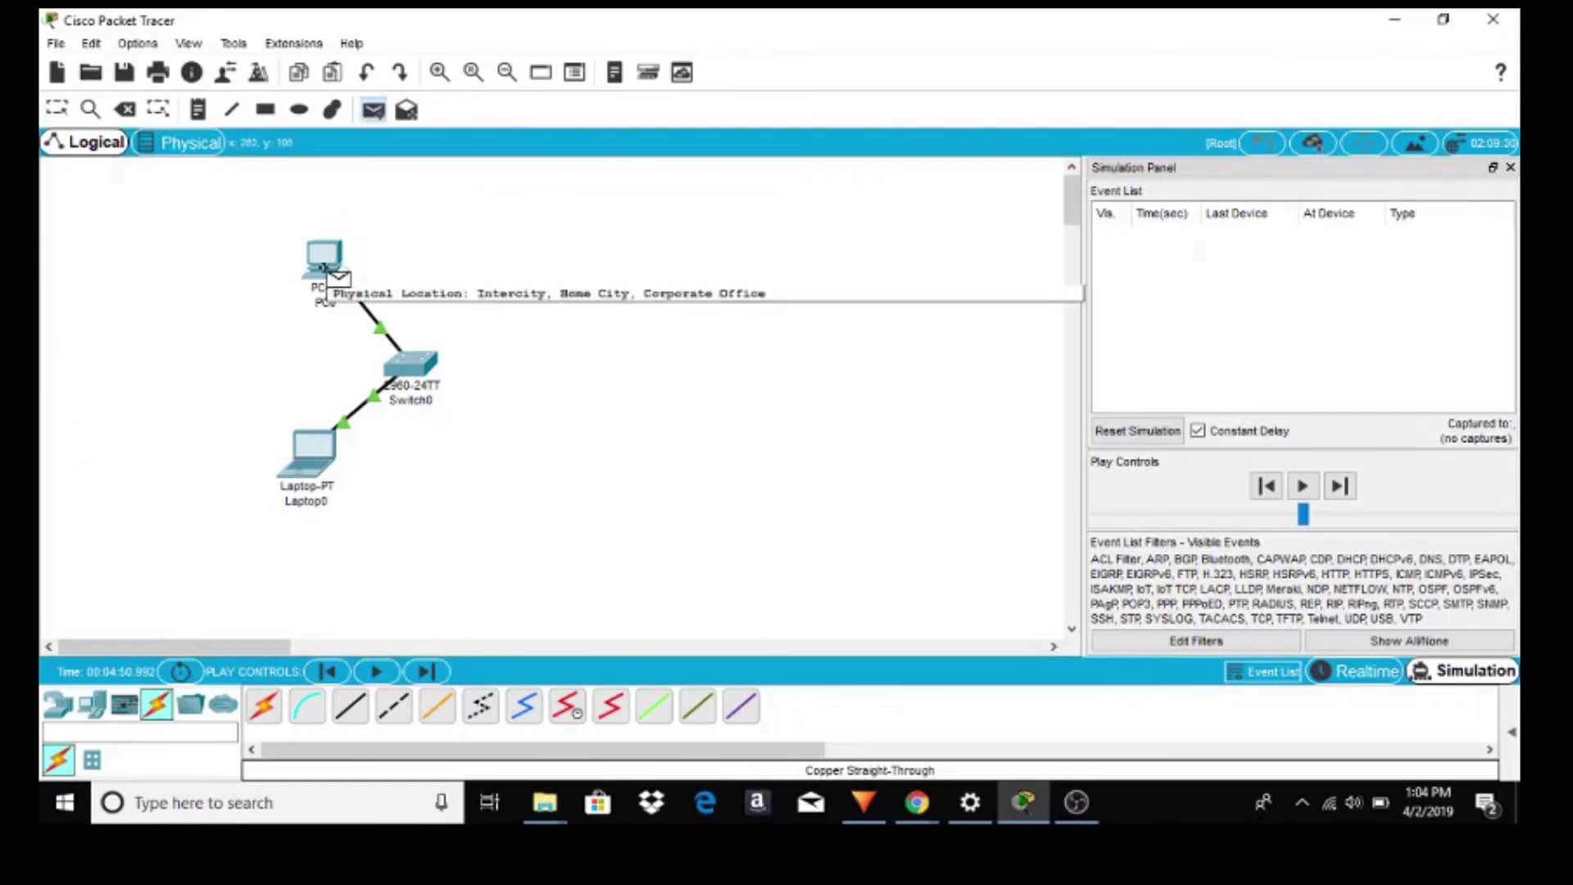
pyautogui.click(323, 267)
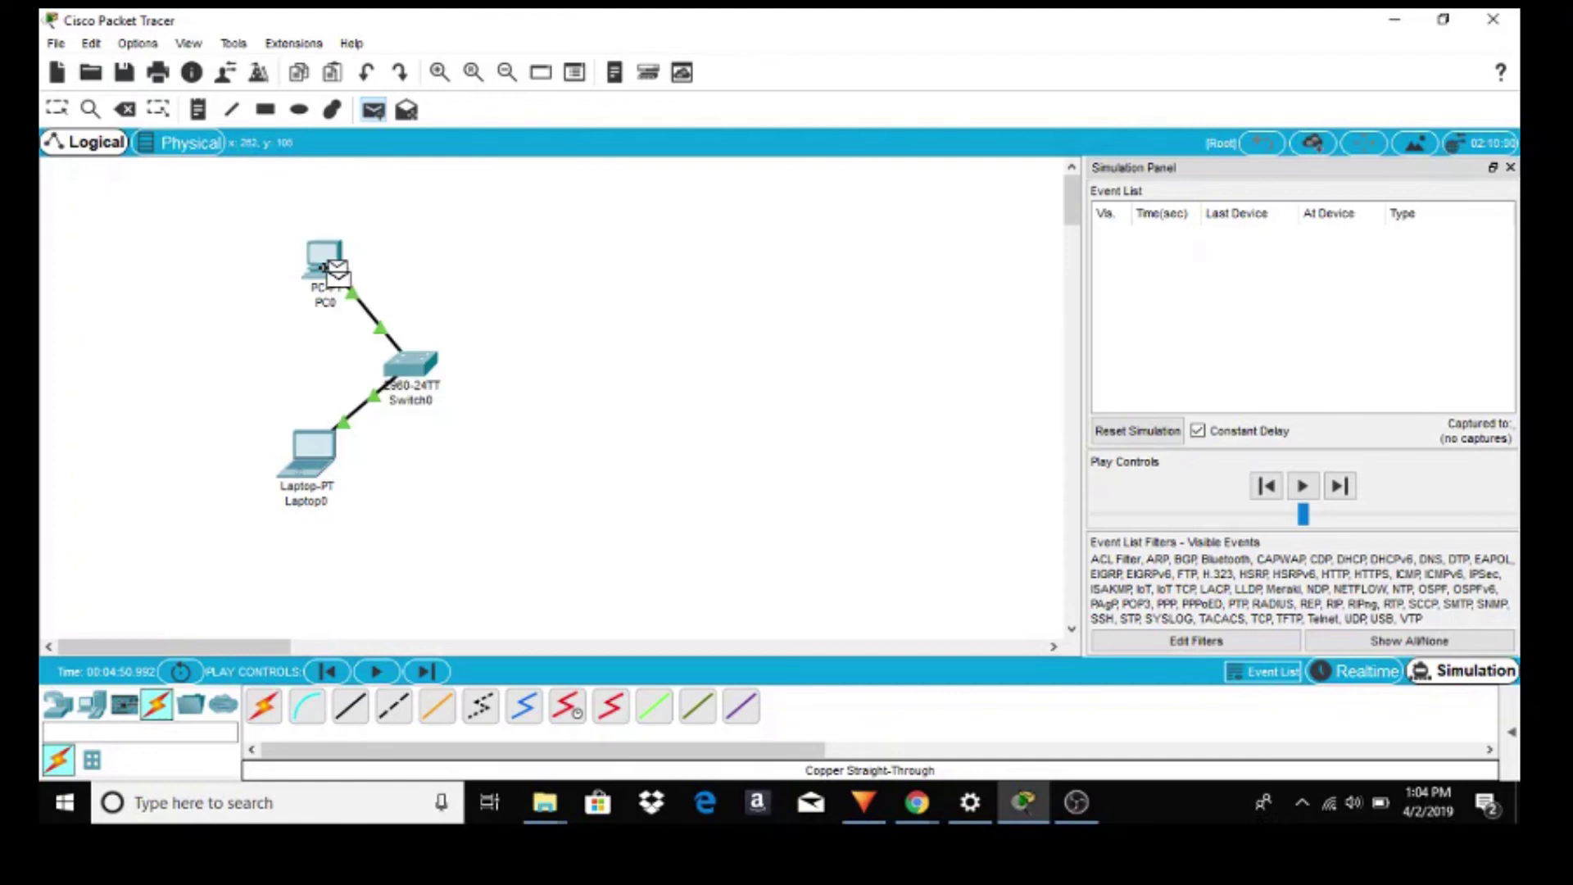
# Step: Make Laptop0 the PDU destination and play the simulation to watch the ICMP round trip
pyautogui.click(317, 452)
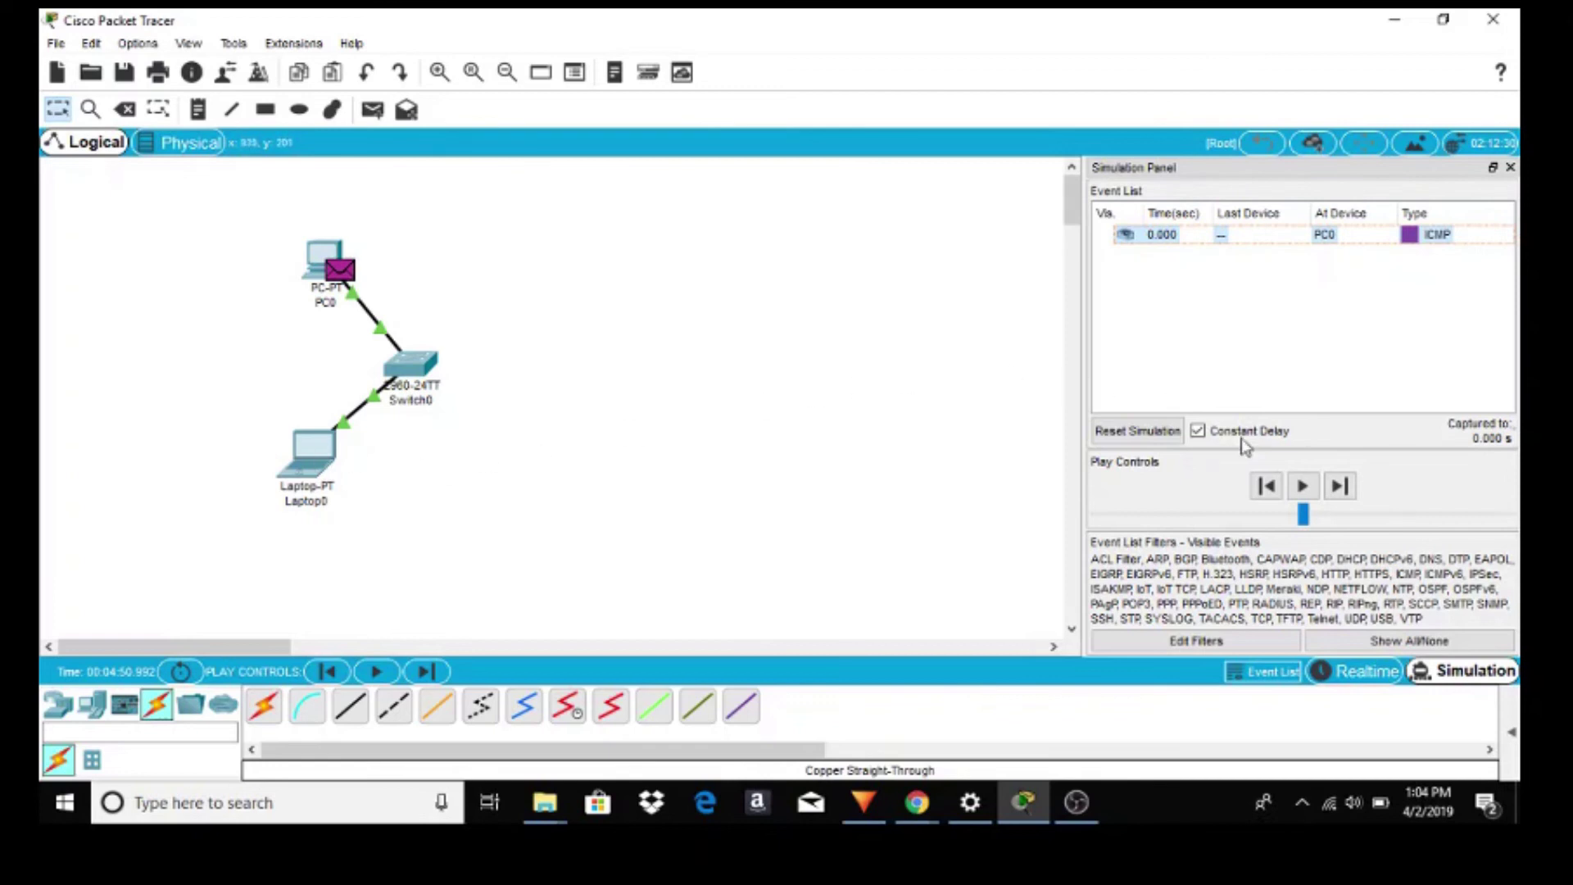
pyautogui.click(1302, 487)
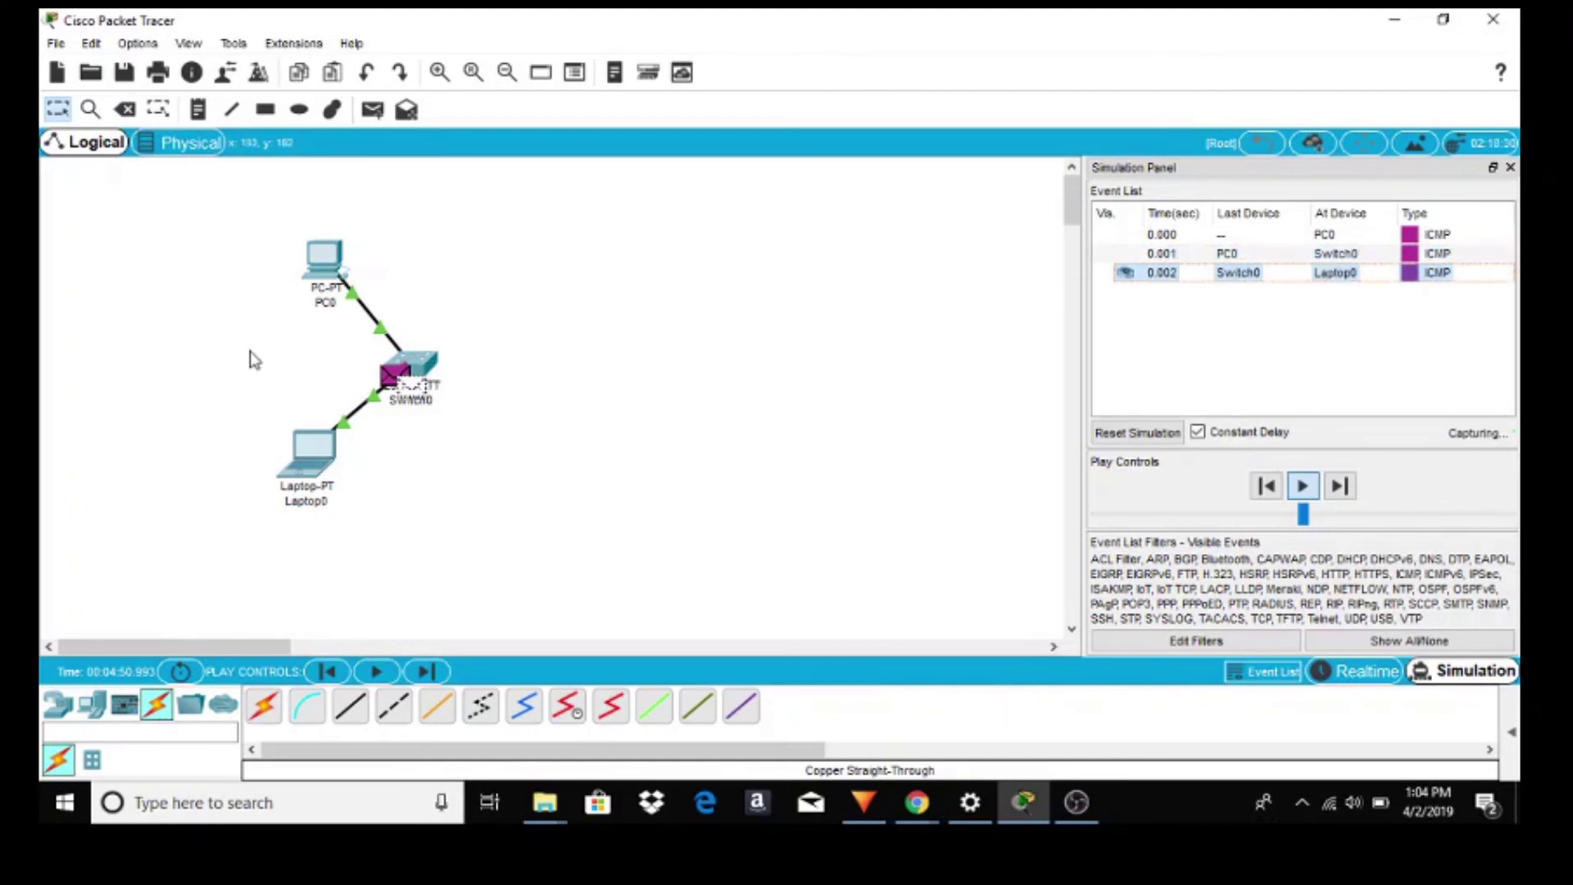
pyautogui.press('super+plus')
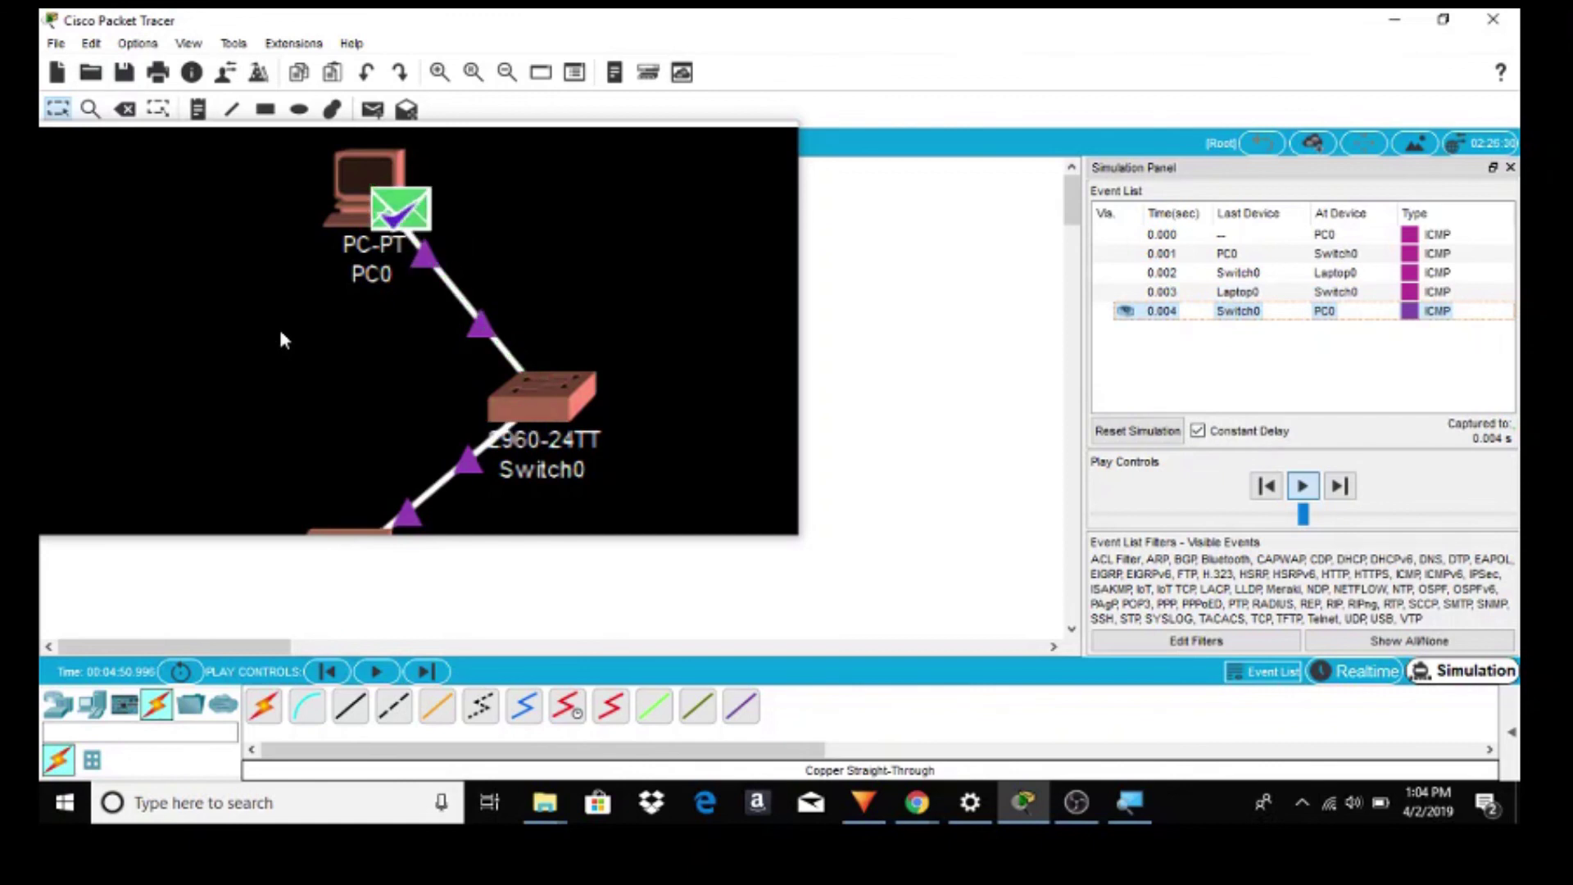
pyautogui.press('super+Escape')
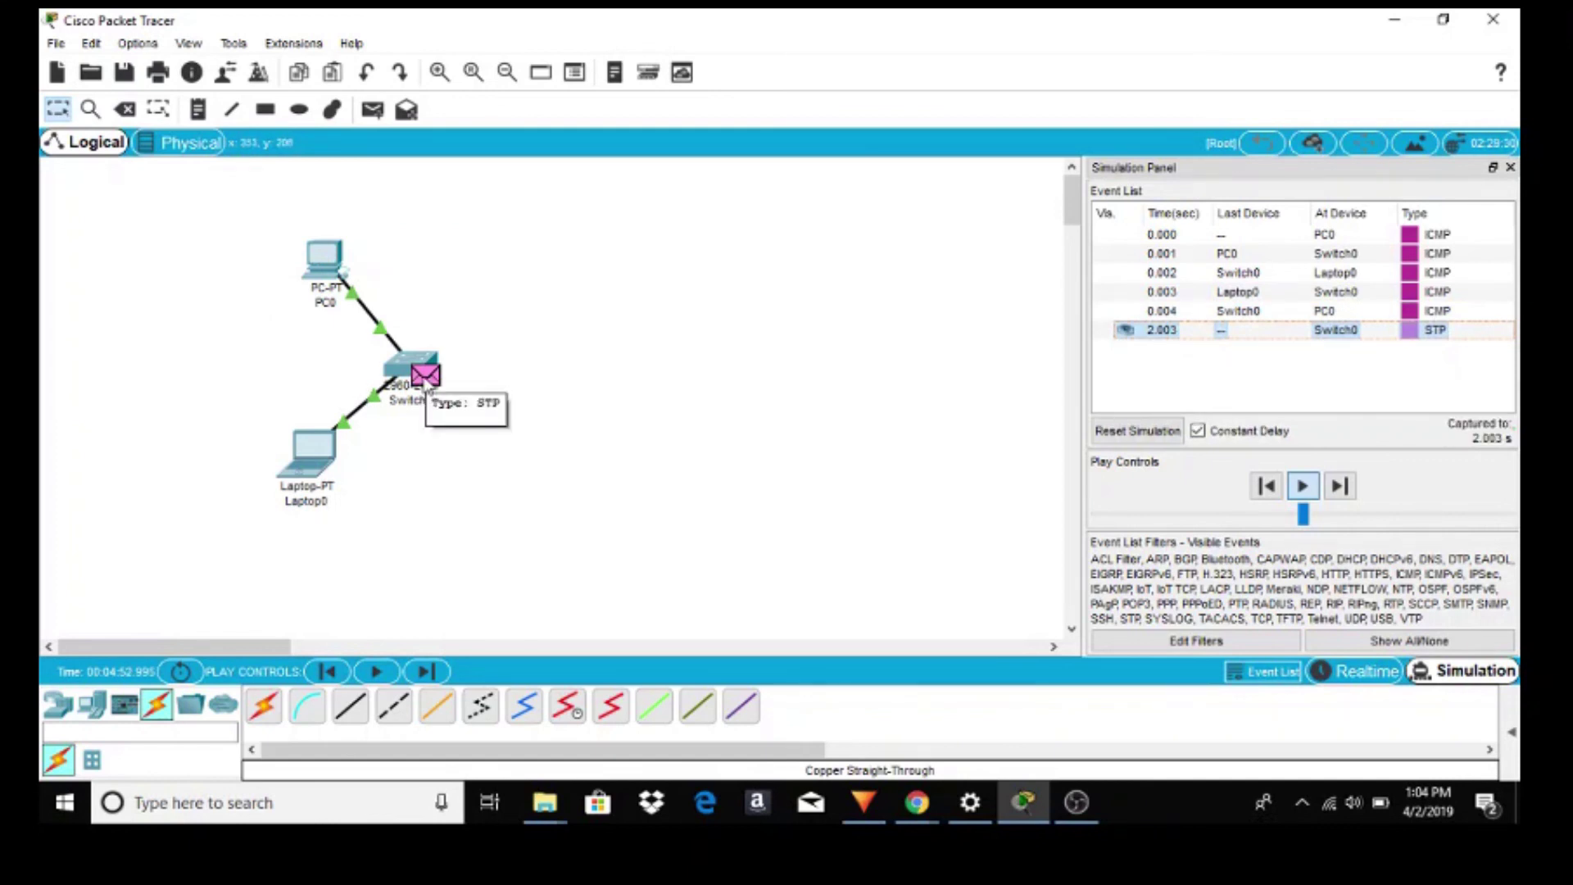
# Step: Open Switch0's STP packet and view its Outbound PDU Details
pyautogui.click(424, 381)
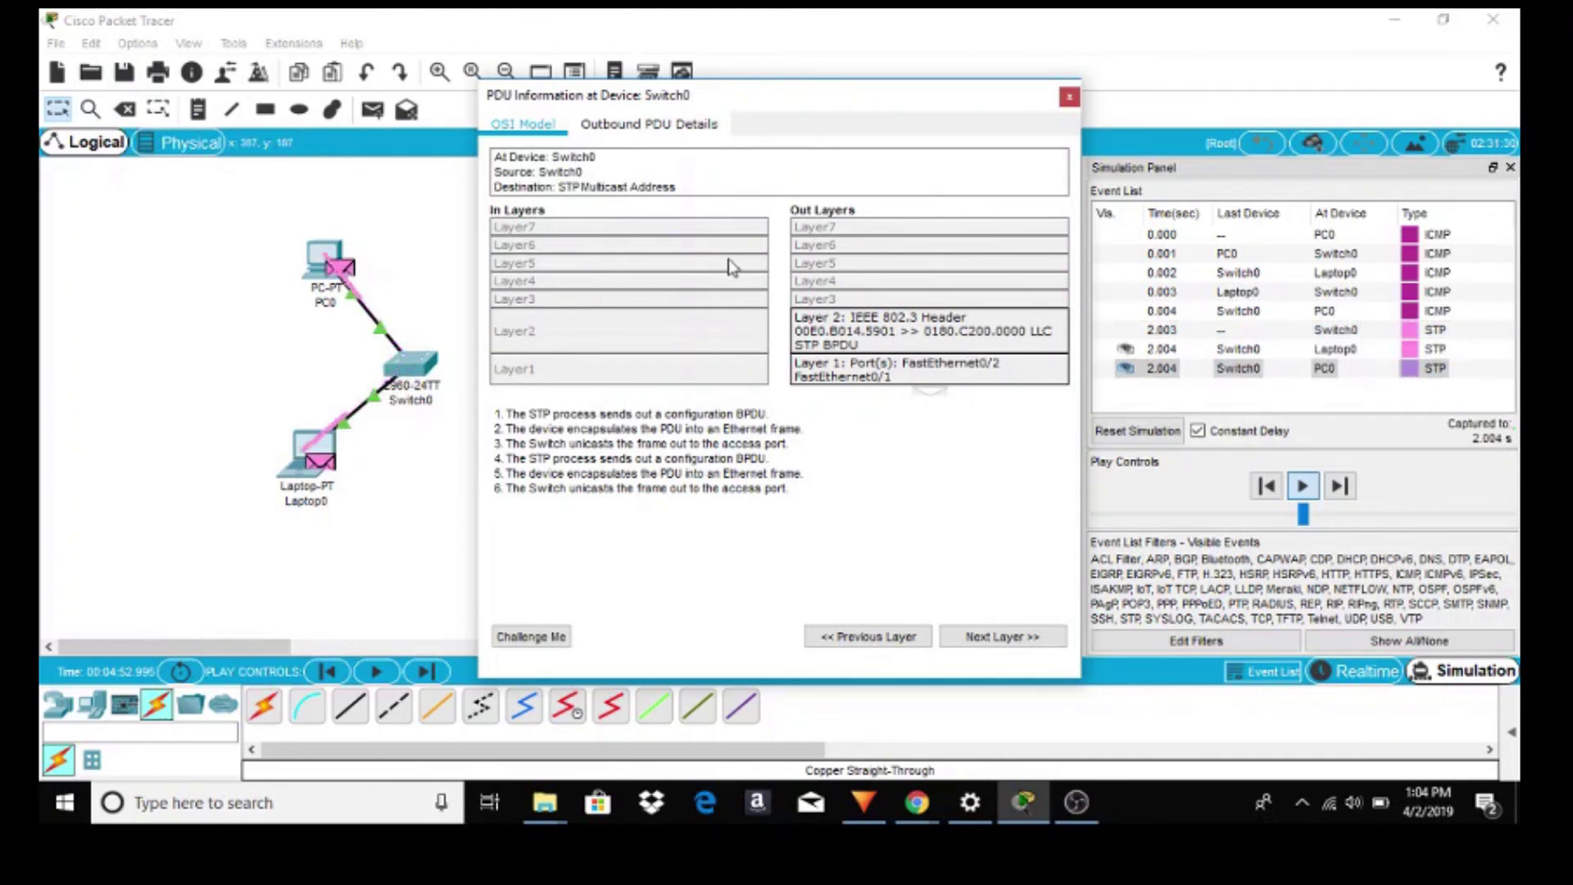
pyautogui.click(647, 127)
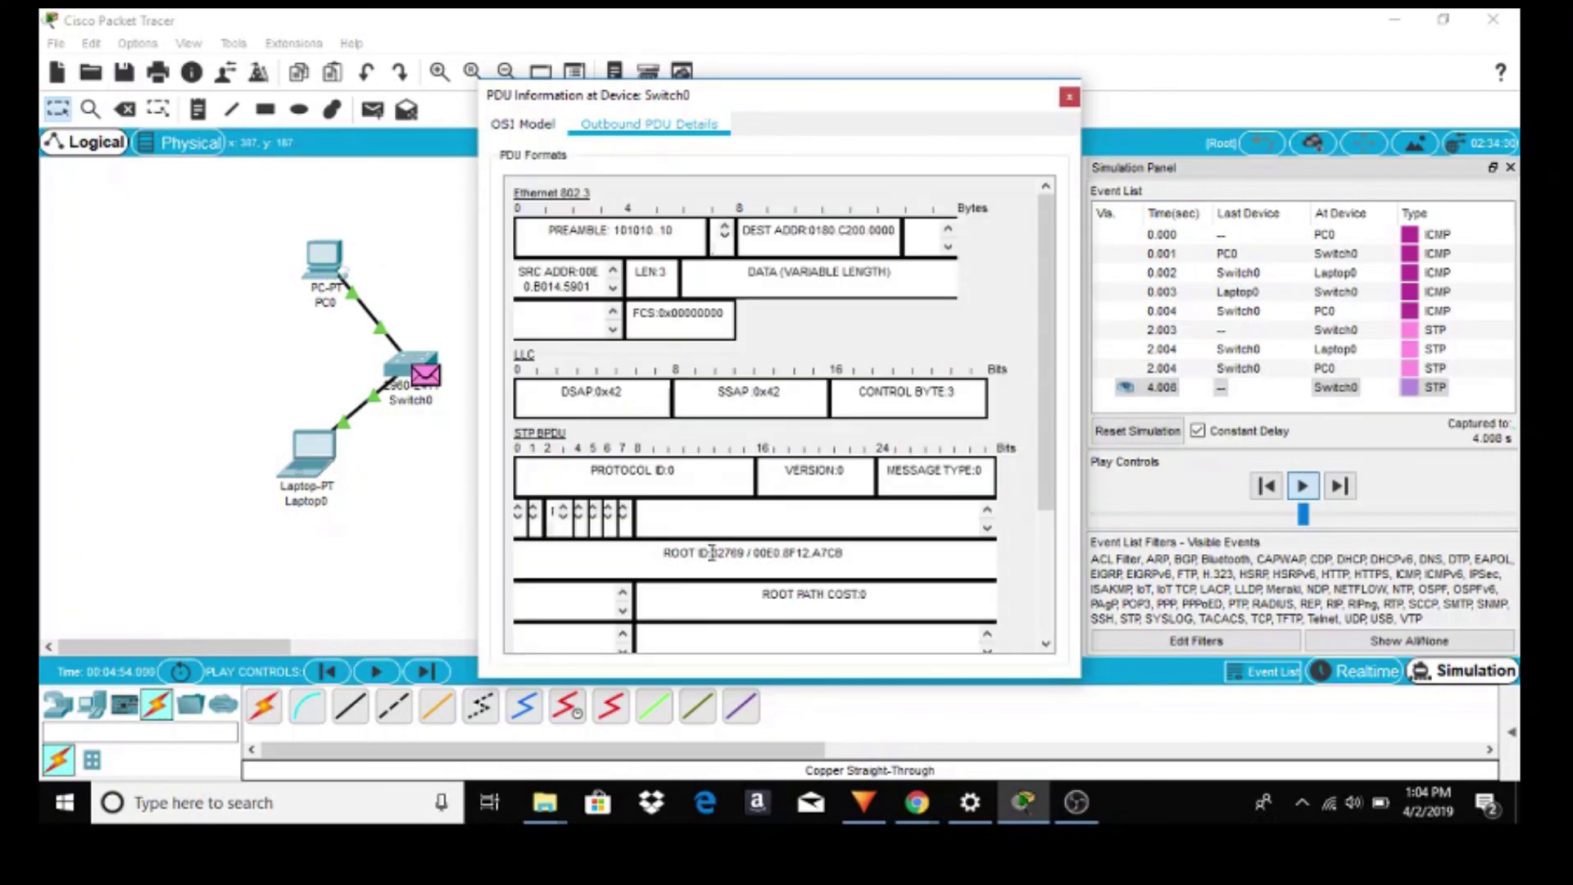
pyautogui.moveTo(1045, 261)
pyautogui.mouseDown()
pyautogui.moveTo(1051, 401)
pyautogui.moveTo(1048, 261)
pyautogui.mouseUp()
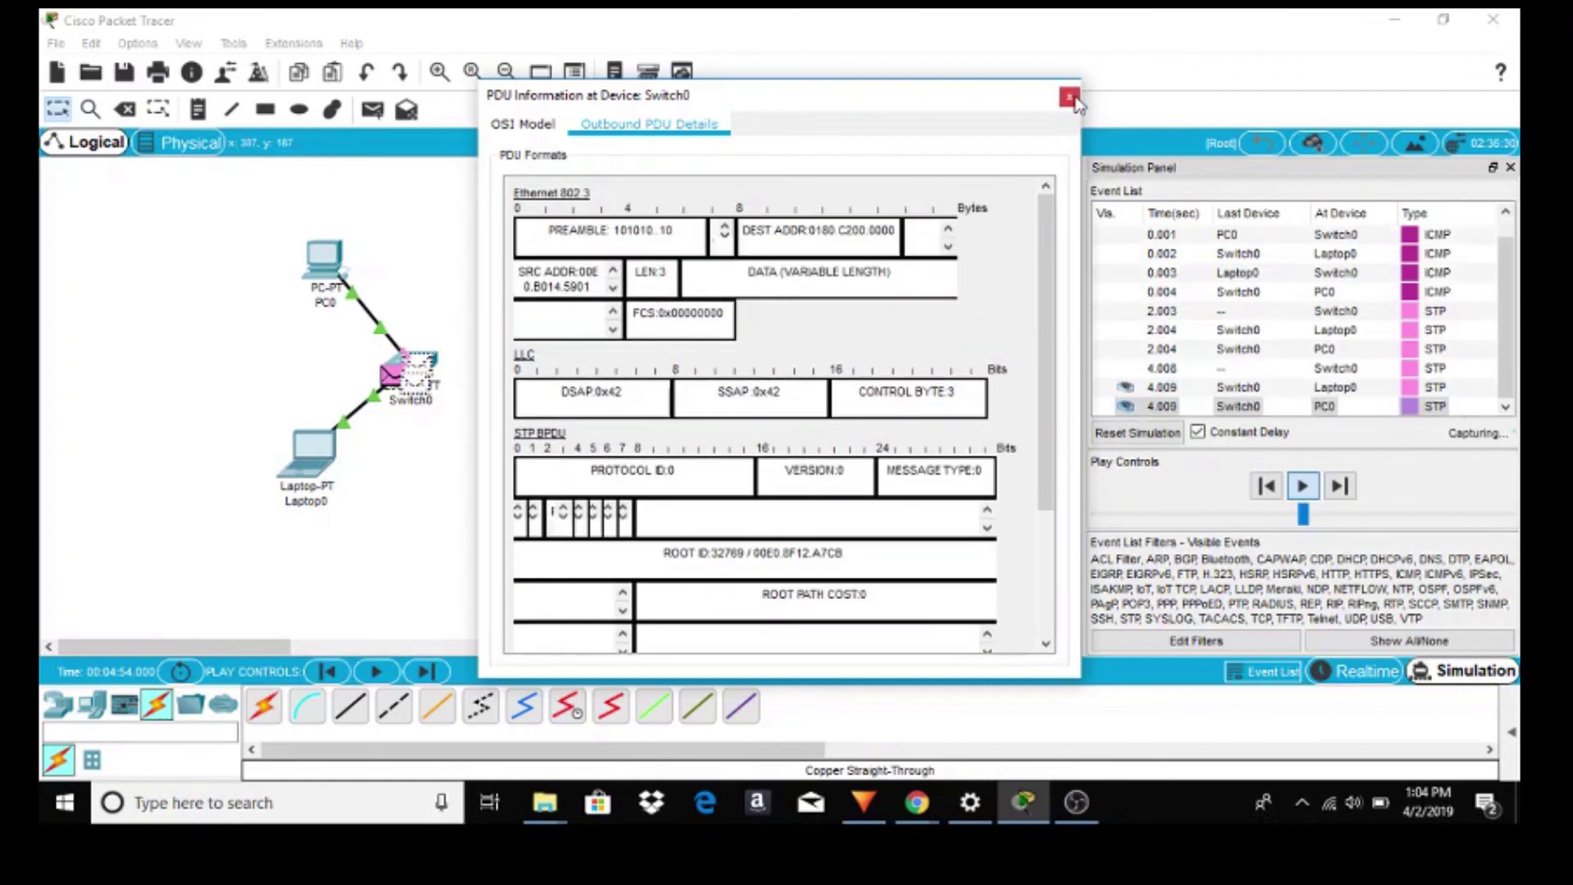
# Step: Close the PDU Information window and switch back to Realtime mode
pyautogui.click(1069, 99)
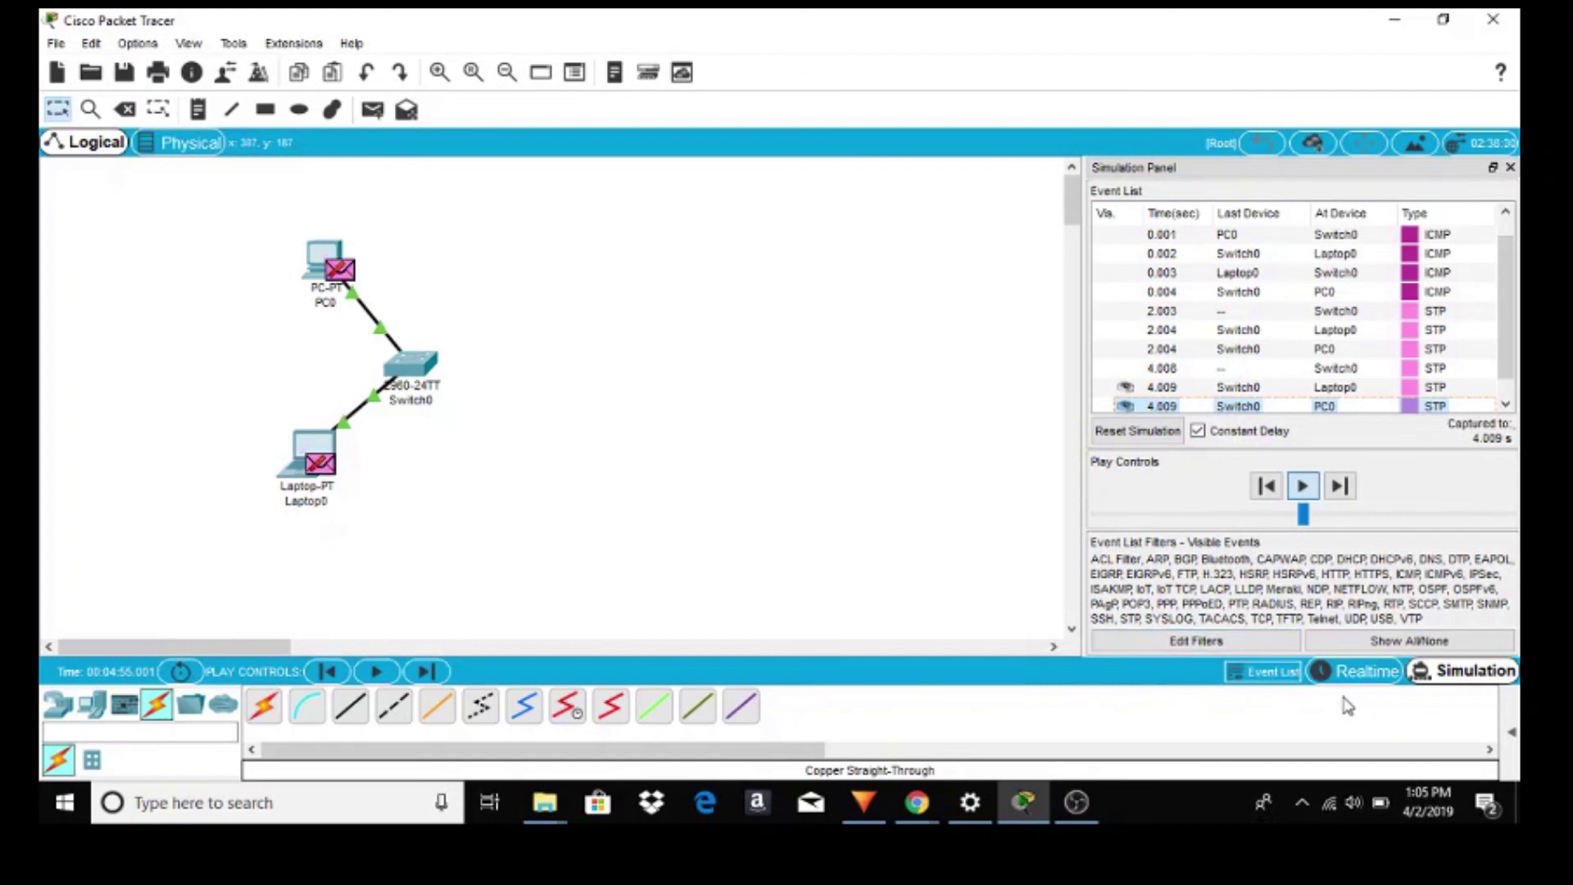
pyautogui.click(1363, 671)
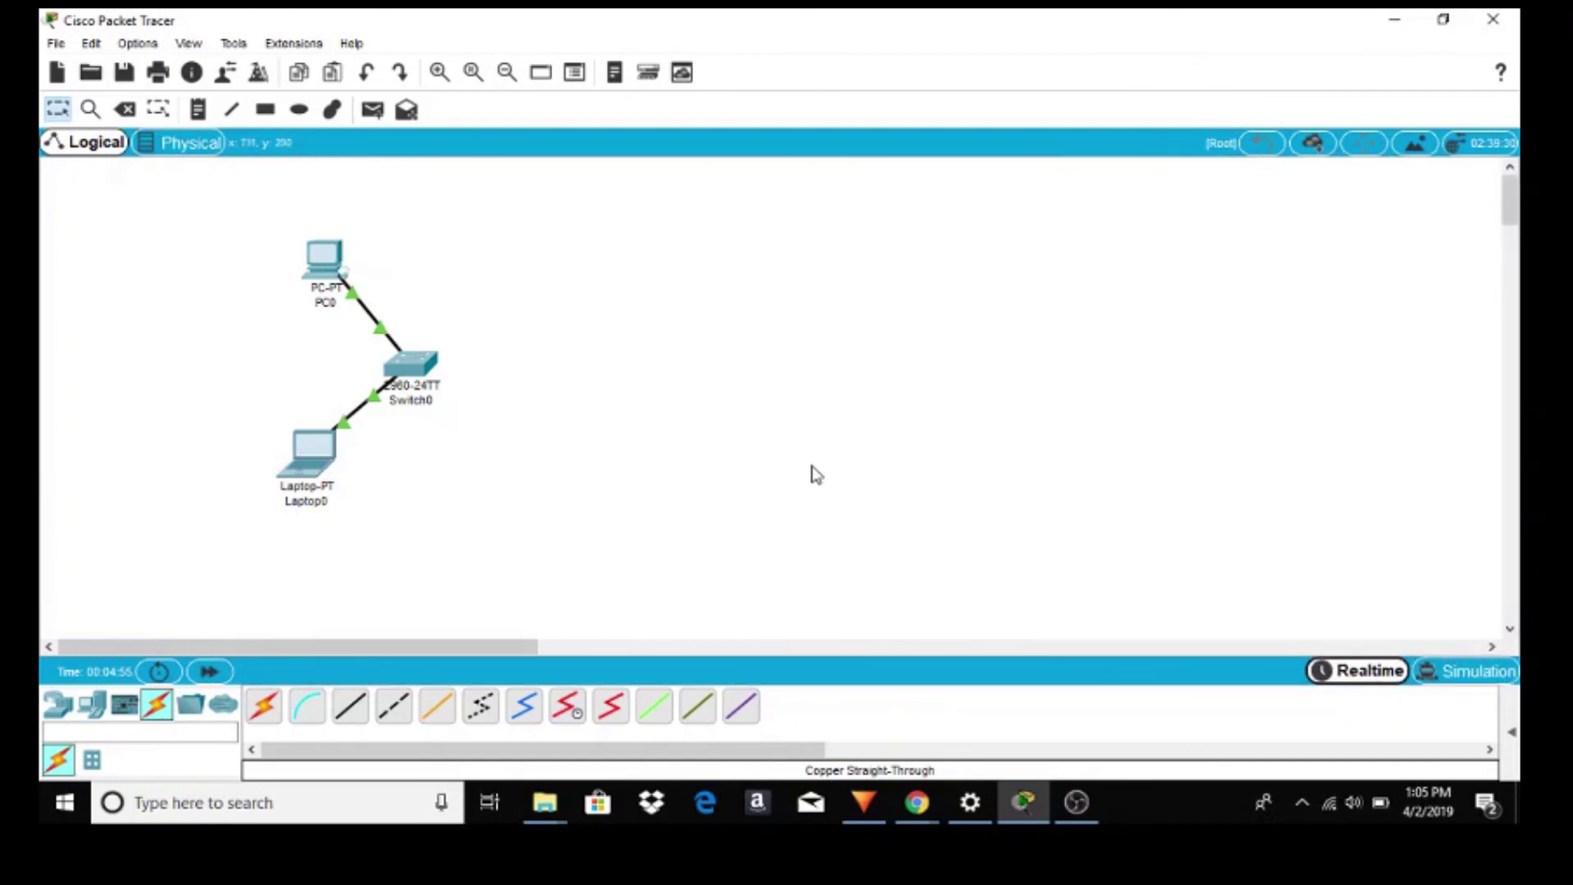